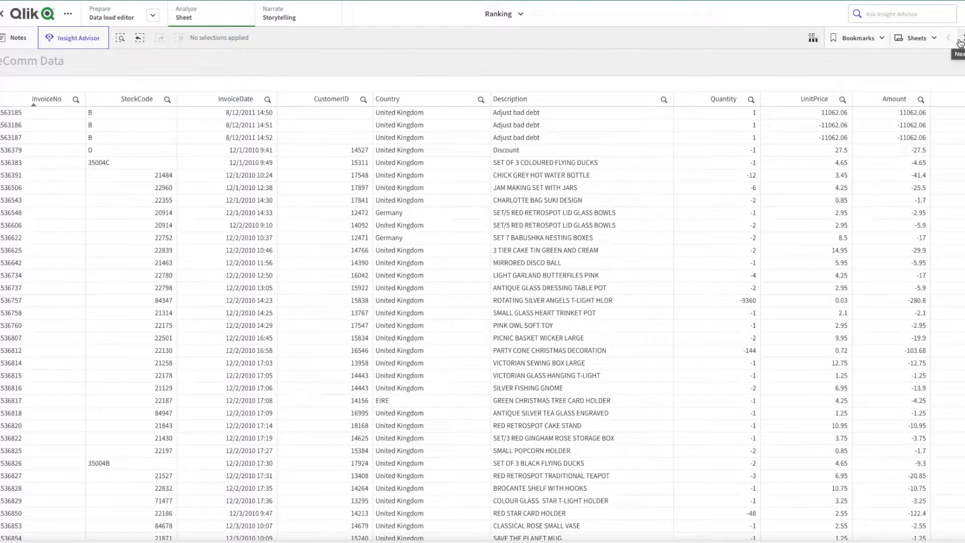
- Go to the Rank Function sheet and examine the RANK(InvoiceDate) values for each customer's invoice dates
left_click(960, 43)
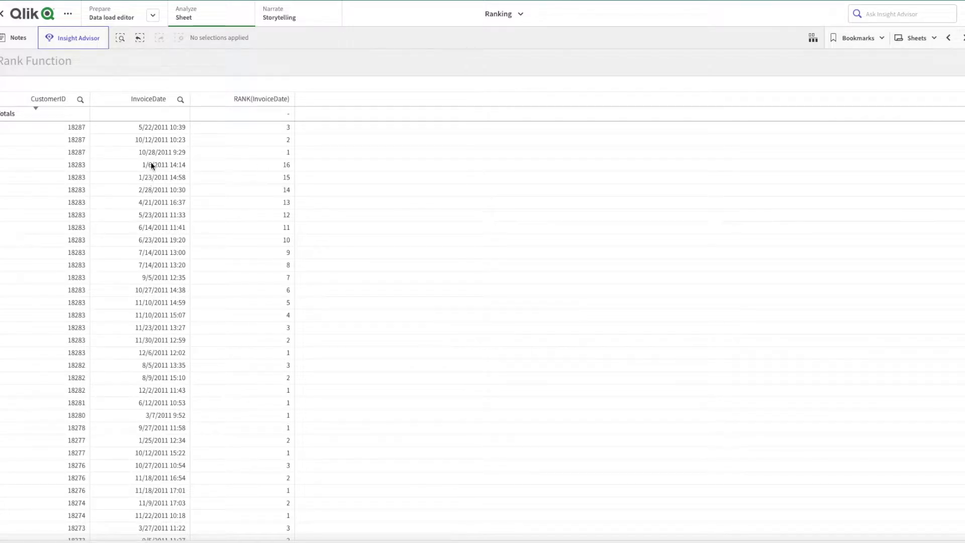
left_click(337, 73)
left_click(273, 153)
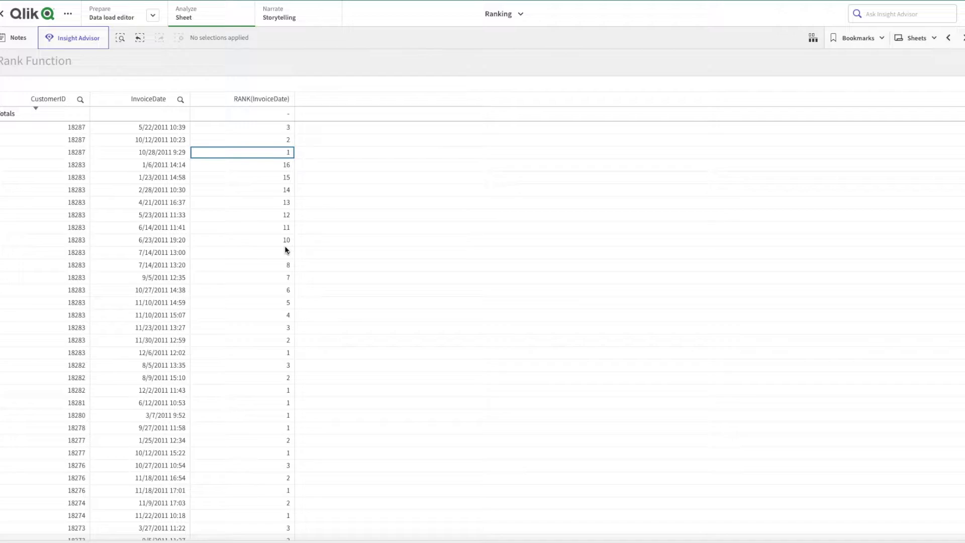
left_click(277, 130)
left_click(277, 152)
left_click(356, 65)
left_click(183, 61)
- Open the data load script and examine the Data_Temp load and the resident Data load in the Ranking section
left_click(120, 20)
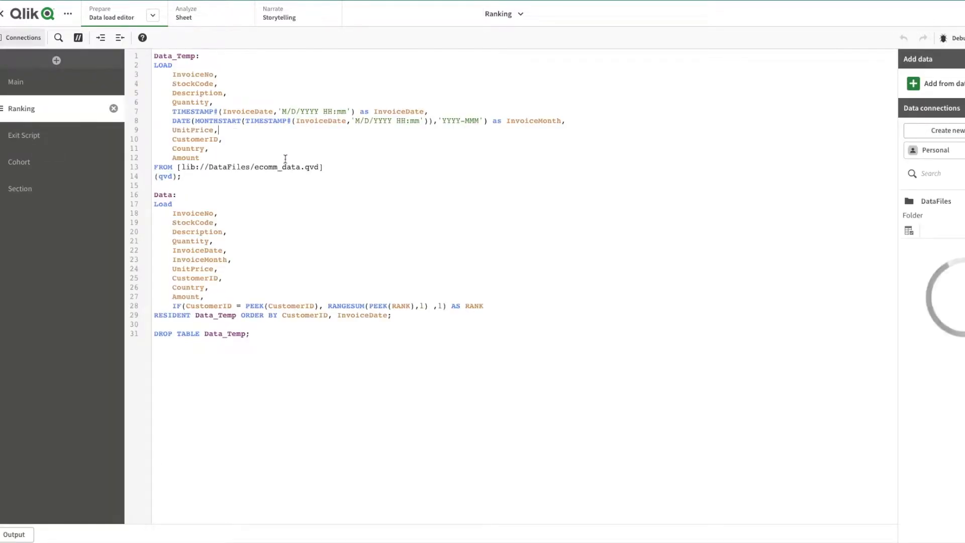
left_click_drag(199, 173, 154, 58)
left_click(159, 57)
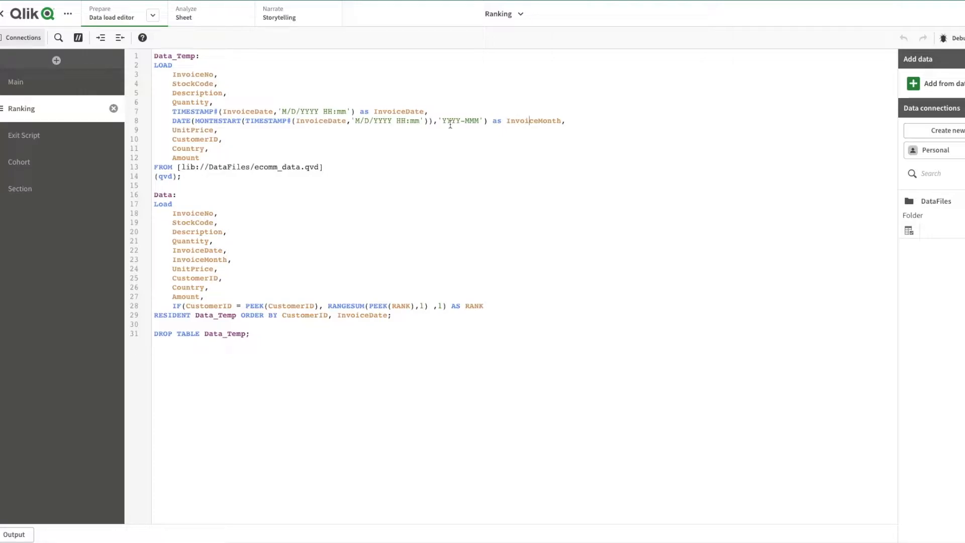
left_click_drag(260, 334, 155, 194)
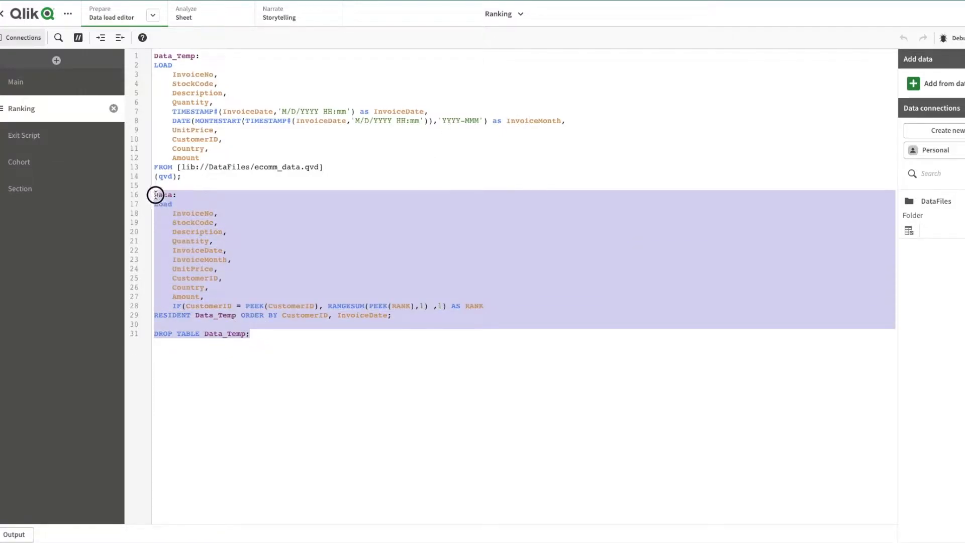
left_click(248, 241)
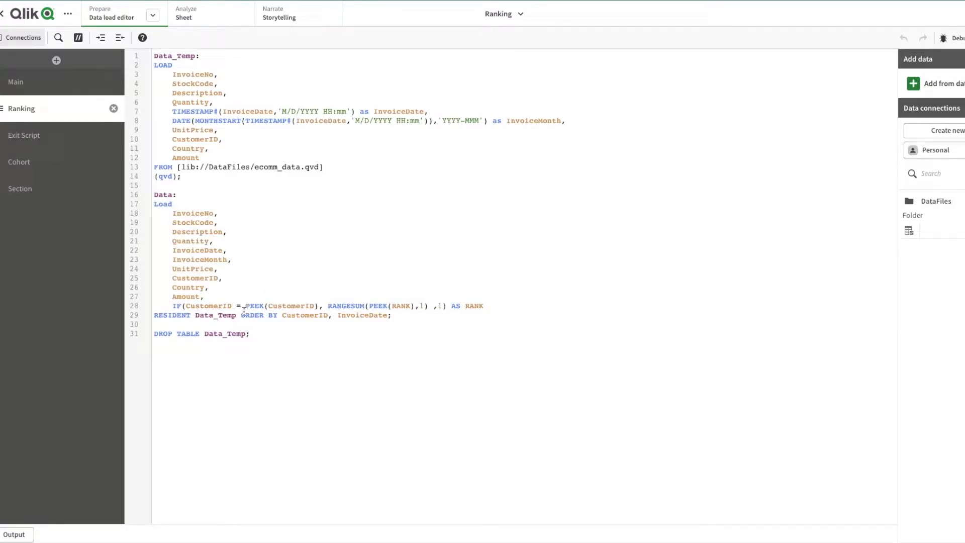
- Examine the PEEK function and the ORDER BY clause on CustomerID and InvoiceDate in the resident Data load
left_click_drag(240, 315, 276, 314)
double_click(254, 306)
left_click(242, 315)
double_click(310, 316)
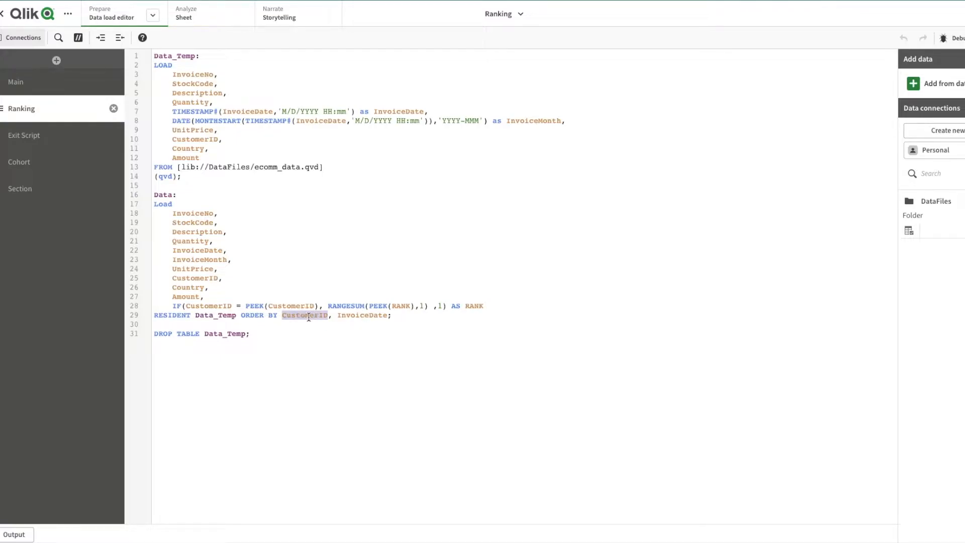
double_click(358, 316)
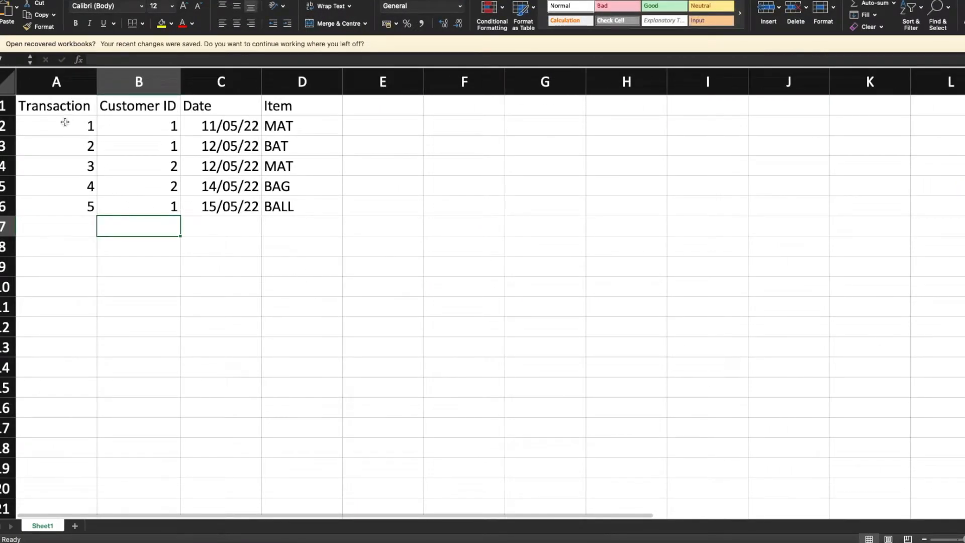
- Switch to the Excel transaction sheet and duplicate the table A1:D6 into the range starting at cell A9
left_click(52, 101)
key("shift+Down")
key("shift+Down")
key("shift+Down")
key("shift+Down")
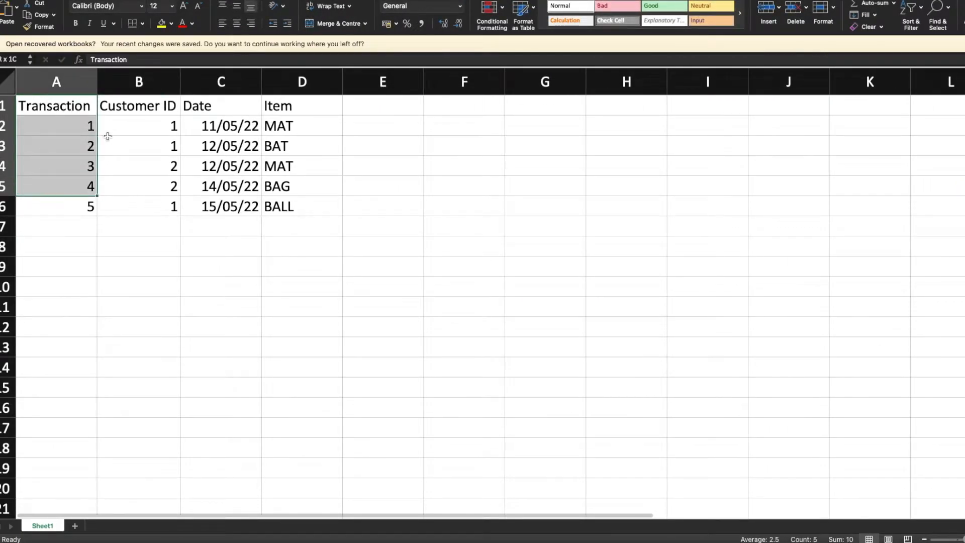
key("shift+Down")
key("shift+Right")
key("shift+Right")
key("shift+Right")
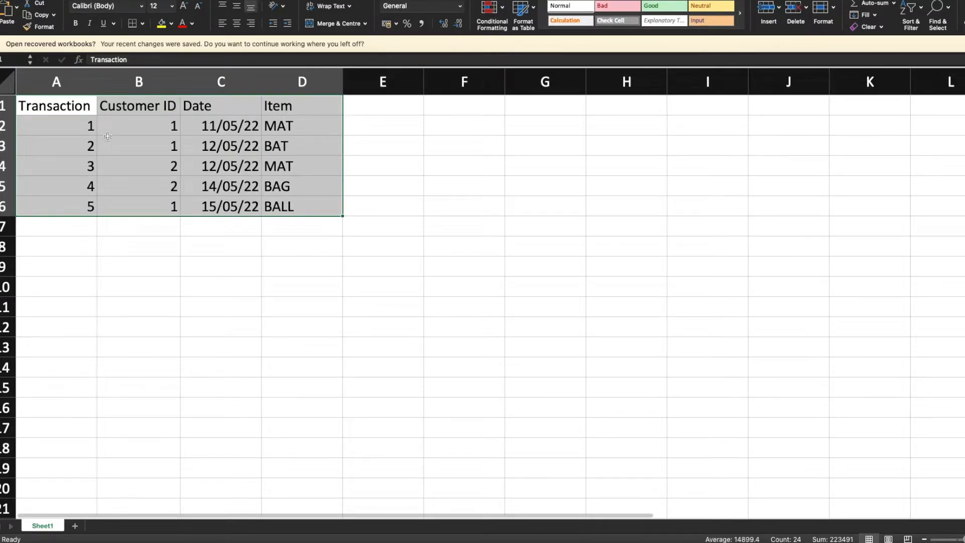
key("super+c")
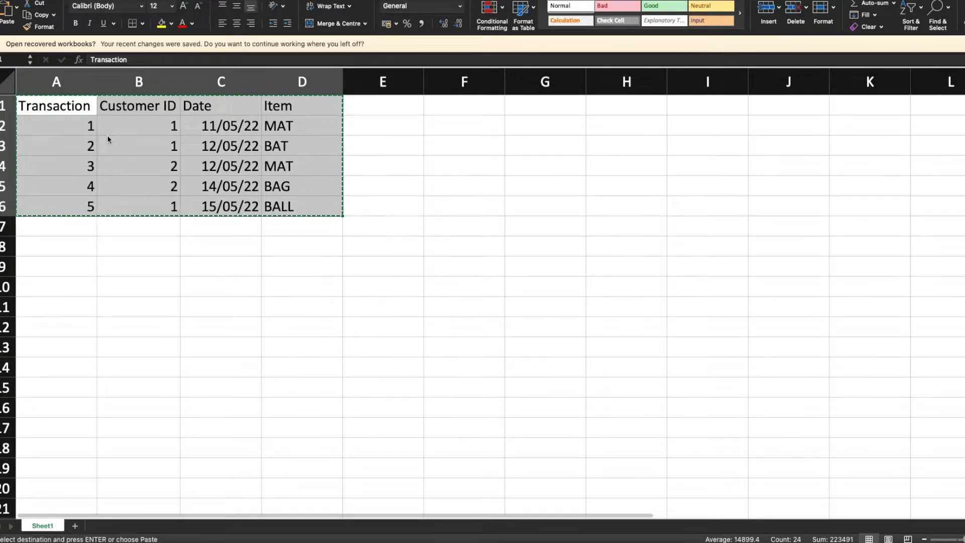
key("Down")
key("Down")
key("Down")
key("Down")
key("Down")
key("Down")
key("Down")
key("Down")
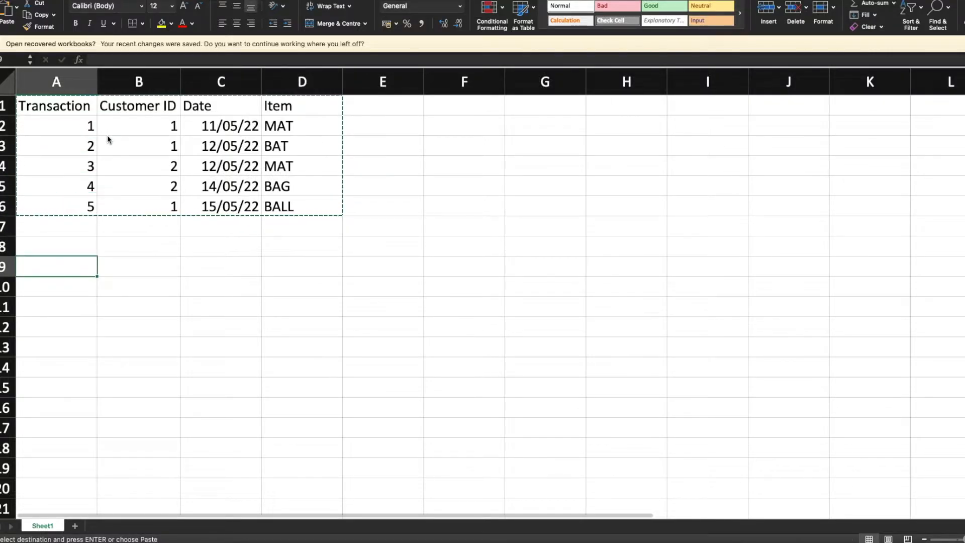
key("super+v")
- Examine the original transaction table and its copy below, checking the row order by customer and date
key("Up")
key("Up")
key("Up")
key("Up")
key("Down")
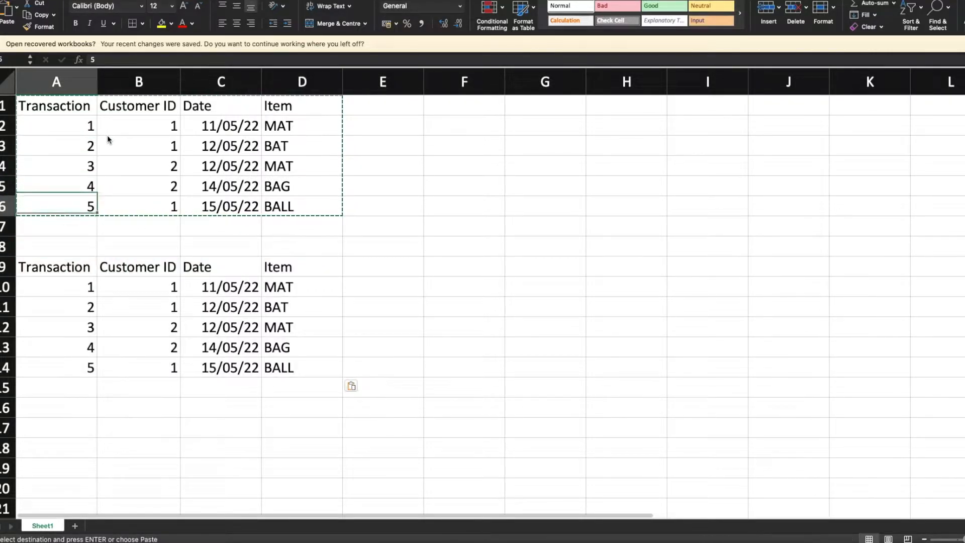
key("shift+Up")
key("shift+Up")
key("shift+Up")
key("shift+Up")
key("shift+Up")
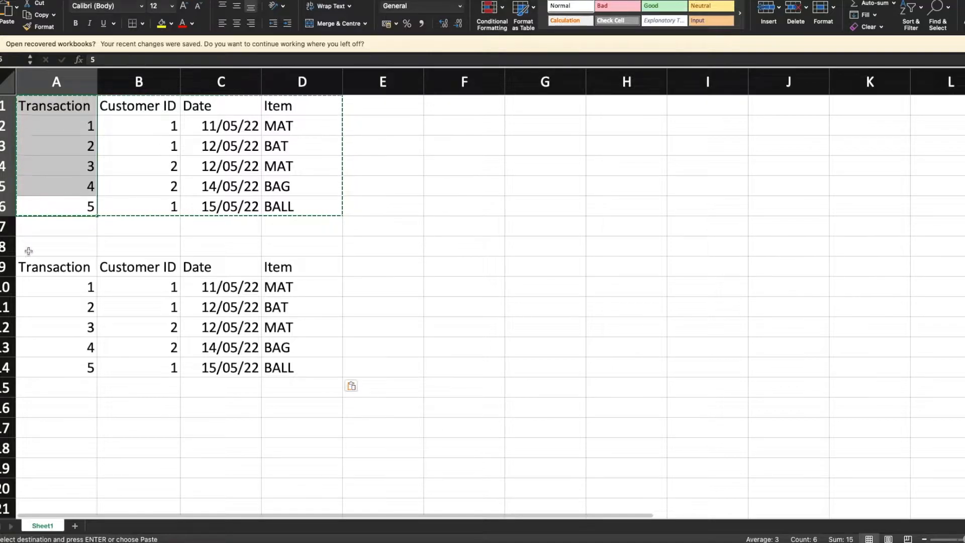
left_click(75, 267)
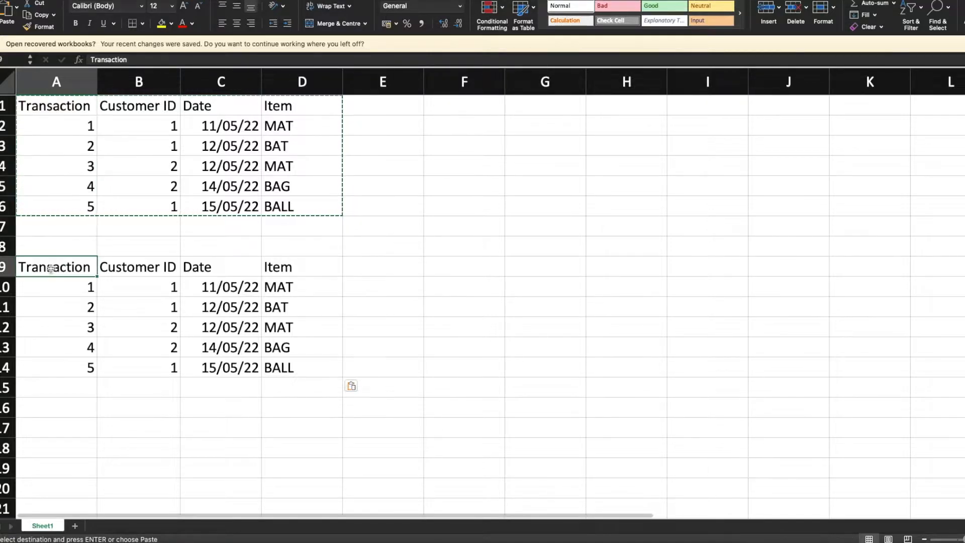
left_click(283, 356)
left_click(275, 365)
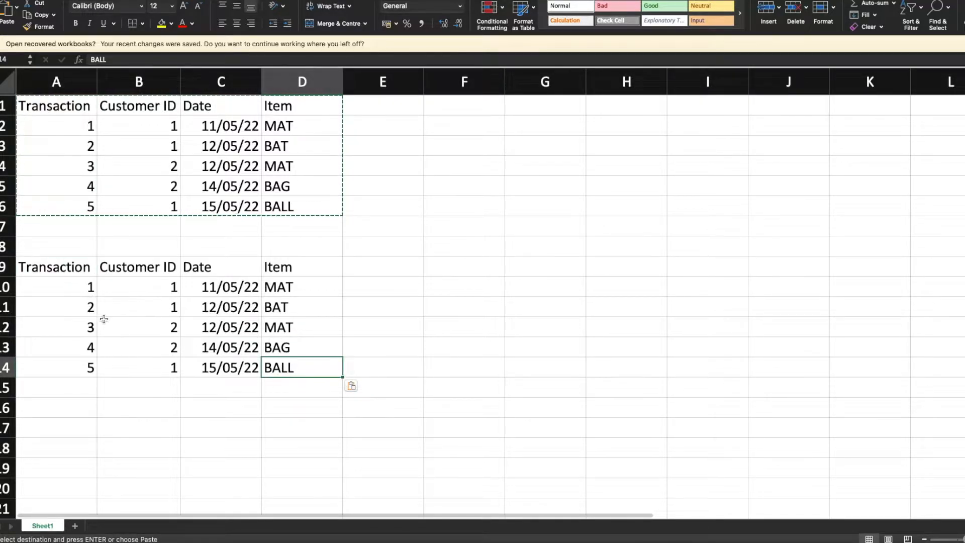
left_click(83, 327)
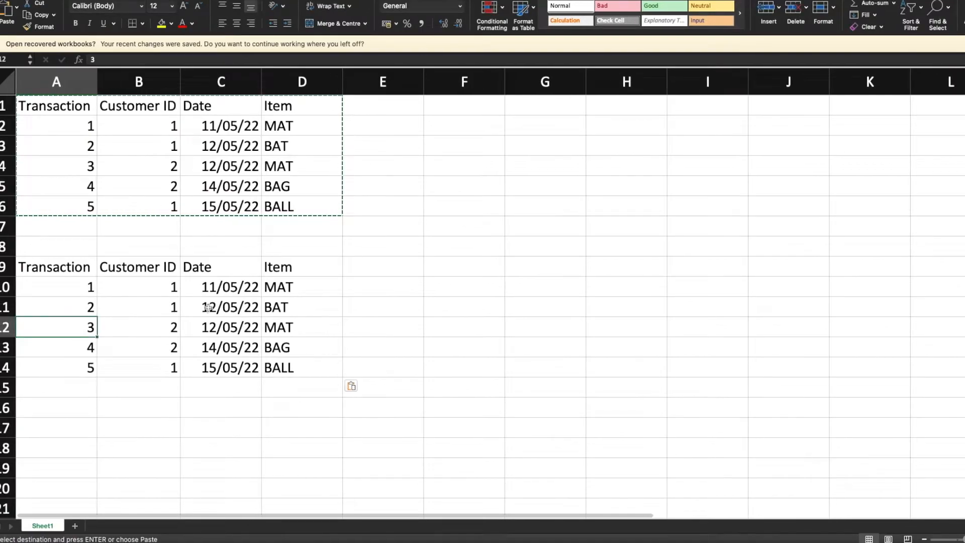
left_click(83, 284)
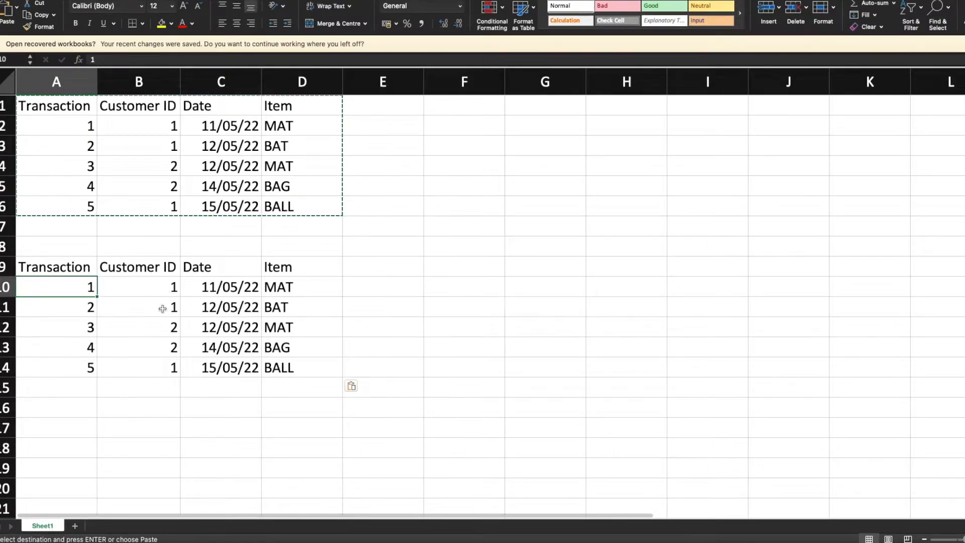
- Copy the transaction 5 row of the lower table over the transaction 3 row in row 12
left_click(76, 371)
key("shift+Right")
key("shift+Right")
key("shift+Right")
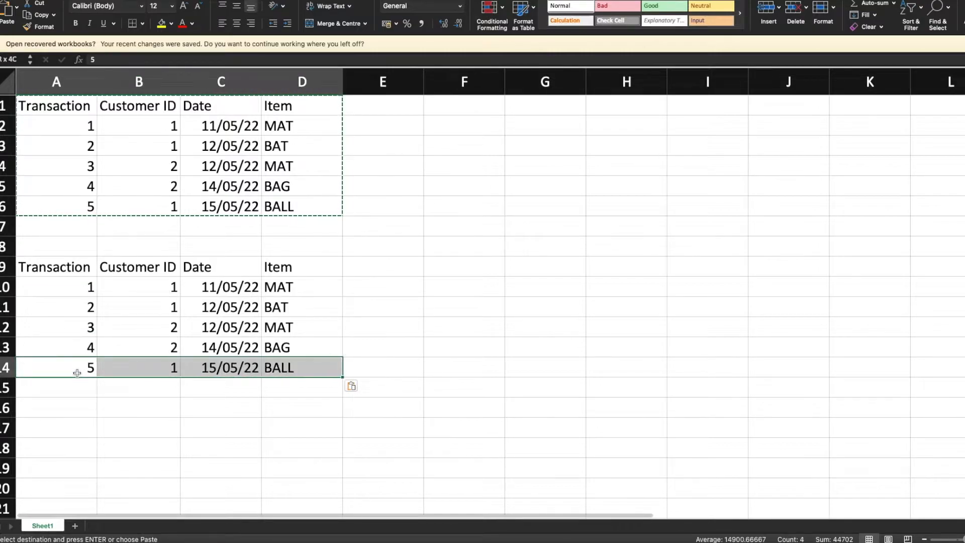
key("super+c")
key("Up")
key("Up")
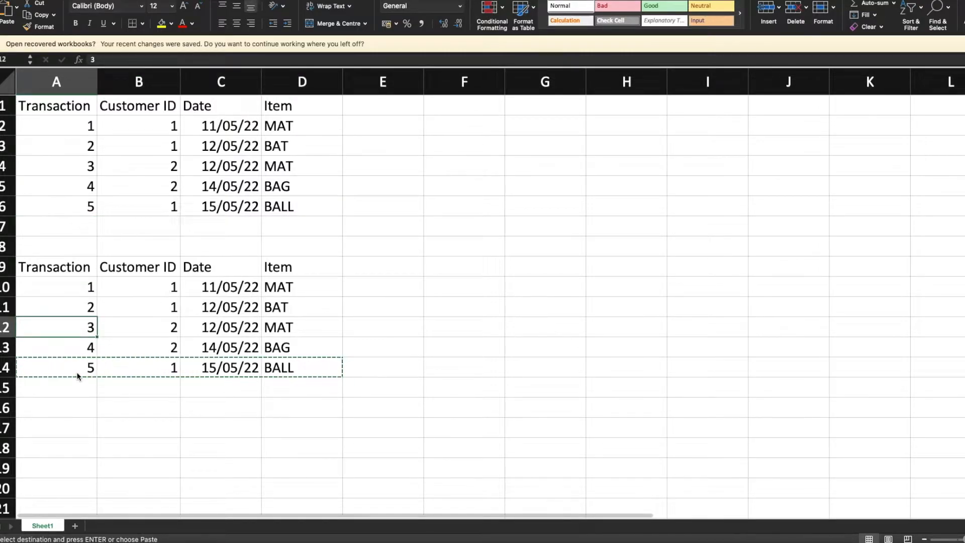
key("super+v")
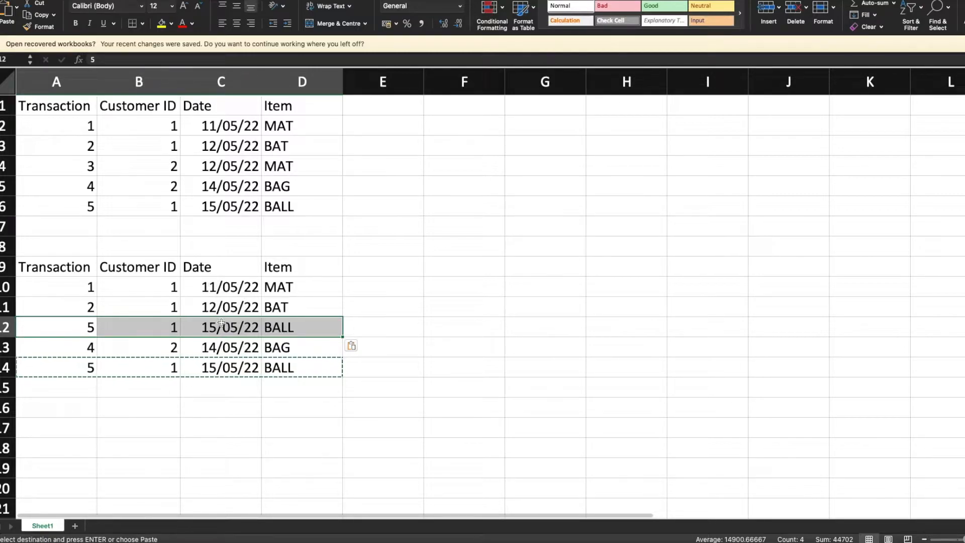
- Copy the transaction 3 and 4 rows from the upper table over rows 13 and 14 of the lower table
left_click(64, 164)
key("shift+Right")
key("shift+Right")
key("shift+Right")
key("shift+Down")
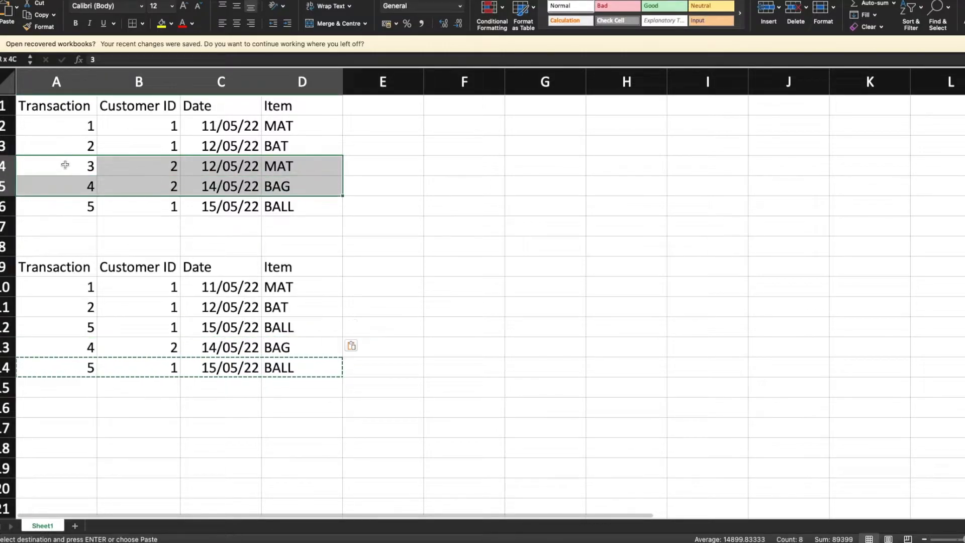
key("super+c")
key("Down")
key("Down")
key("Down")
key("Down")
key("Down")
key("Down")
key("Down")
key("Down")
key("Down")
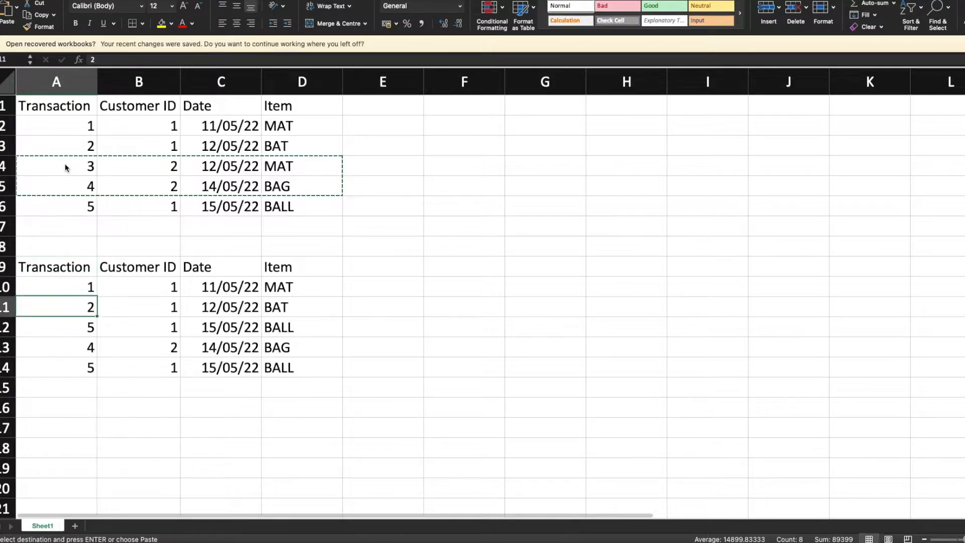
key("super+v")
- Review the lower table A9:D14, checking its order by customer ID and date
key("Right")
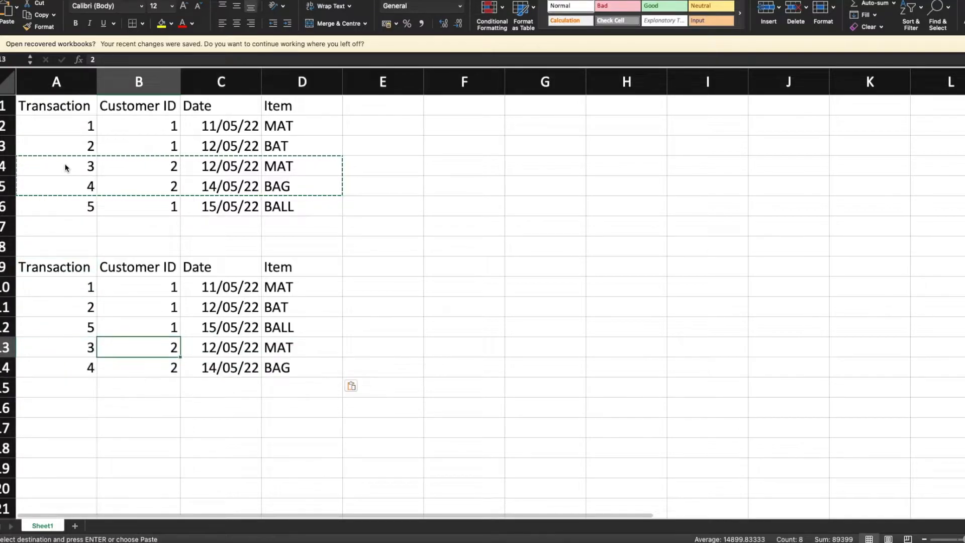
key("Right")
key("Right")
key("Left")
key("Down")
key("Right")
key("shift+Left")
key("shift+Up")
key("shift+Left")
key("shift+Left")
key("shift+Up")
key("shift+Up")
key("shift+Up")
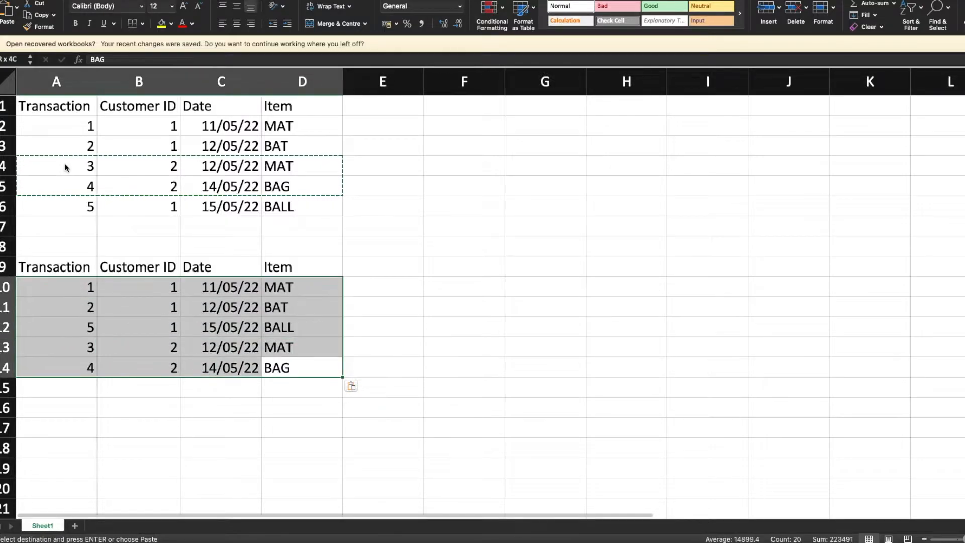
key("shift+Up")
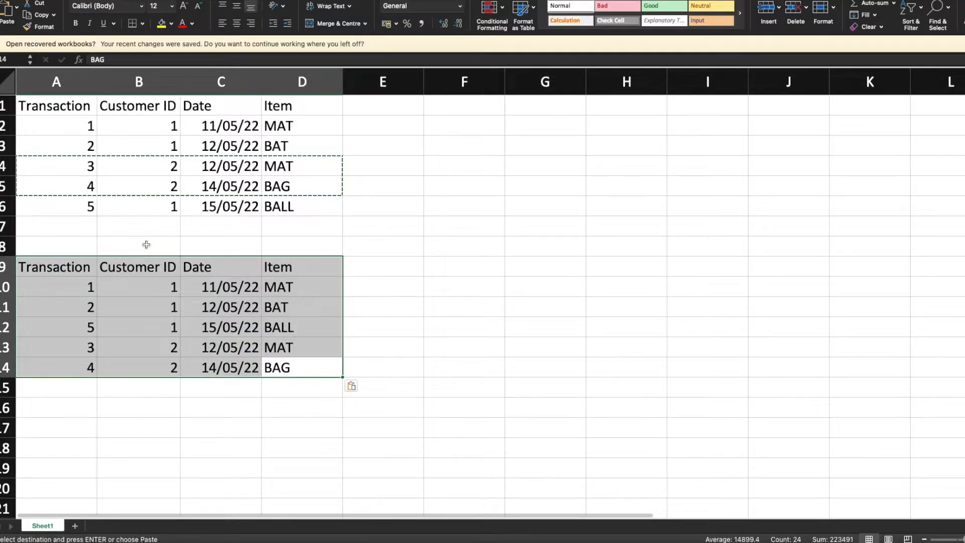
left_click(355, 269)
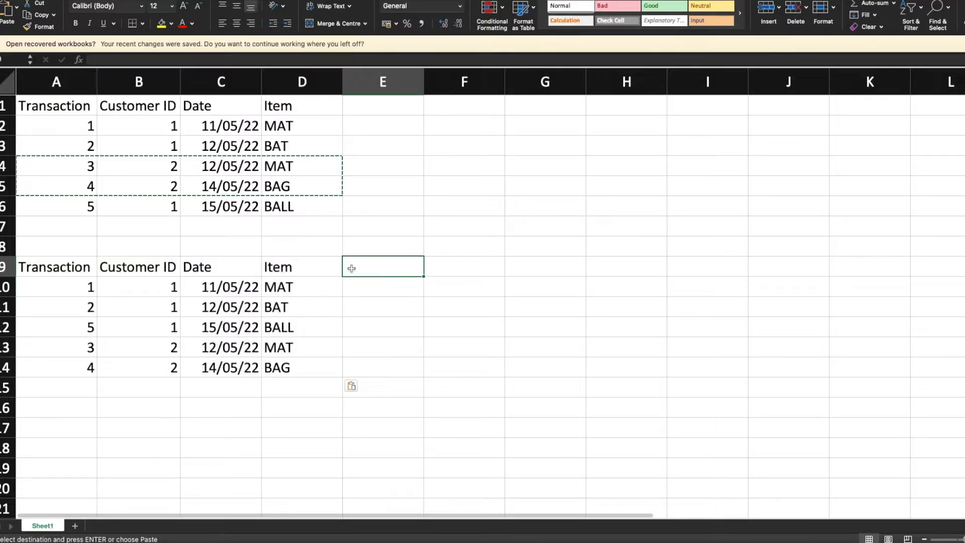
type("PE")
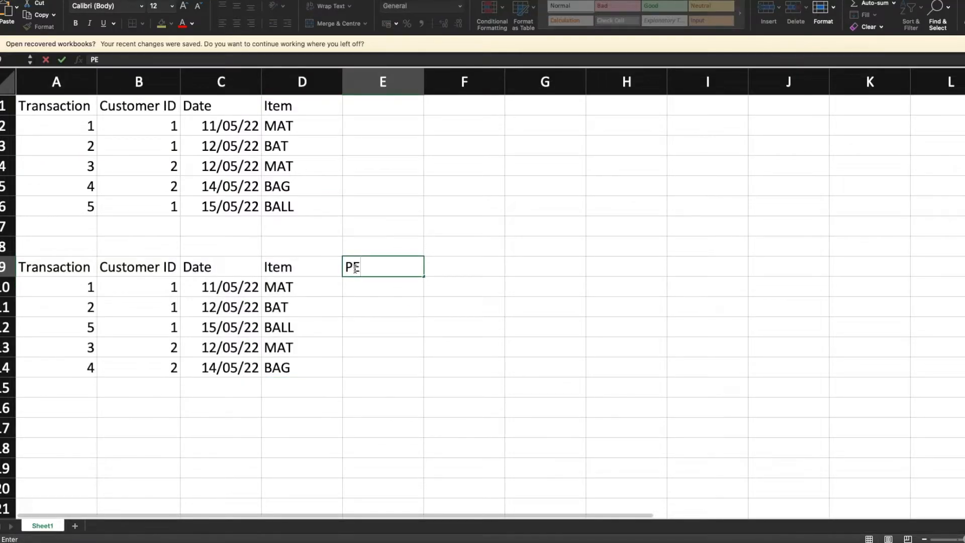
type("EK(")
type("Cus")
key("Escape")
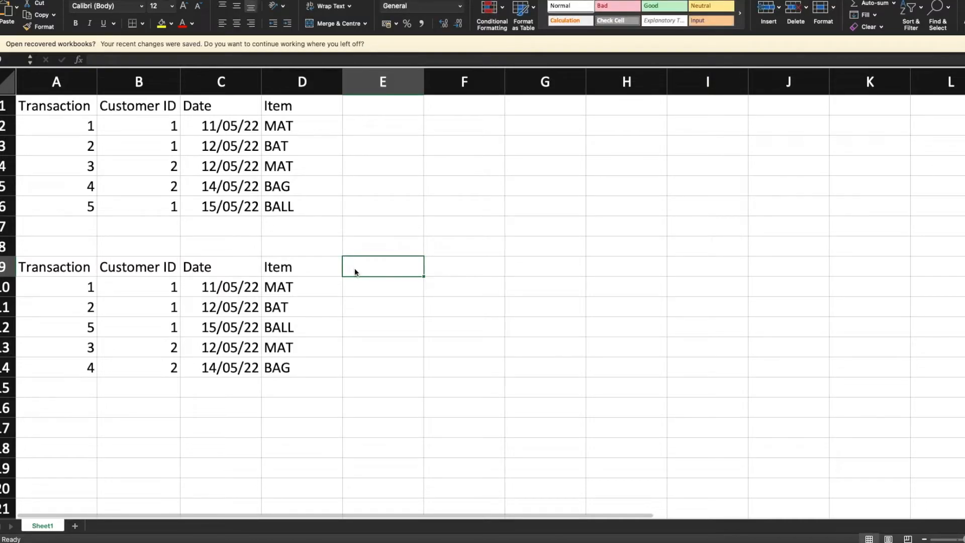
- Add the column header "Peek(Customer ID)" in cell E9 of the lower table
type("Peek")
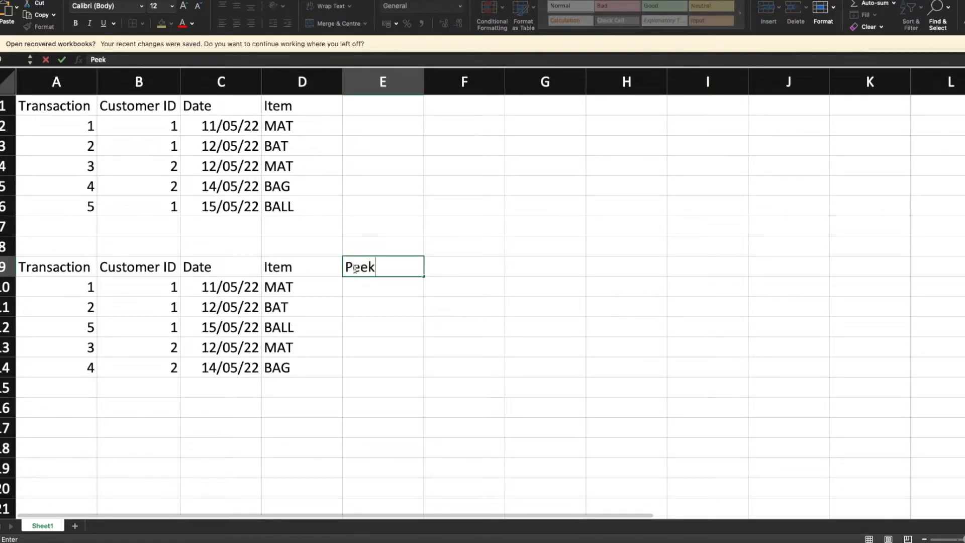
type("(Customer ID")
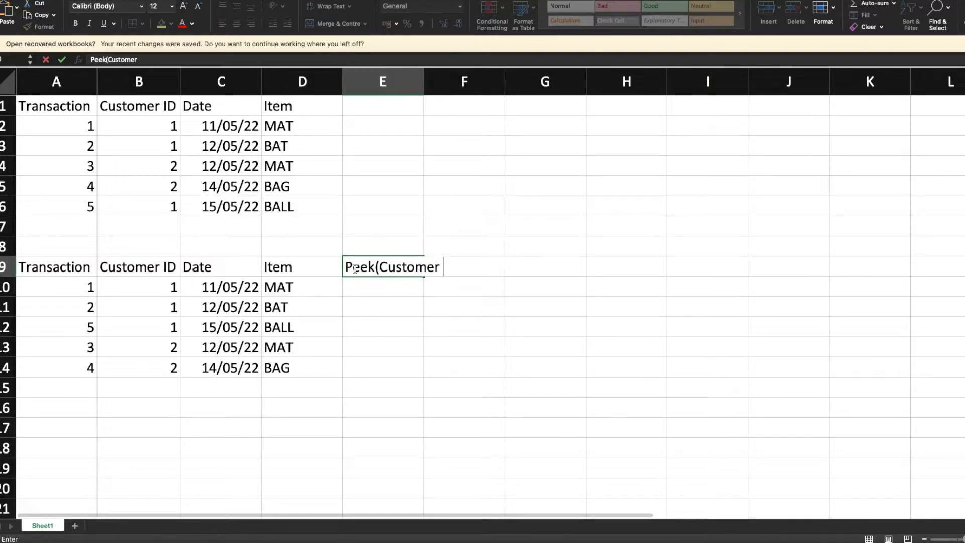
type(")")
key("Return")
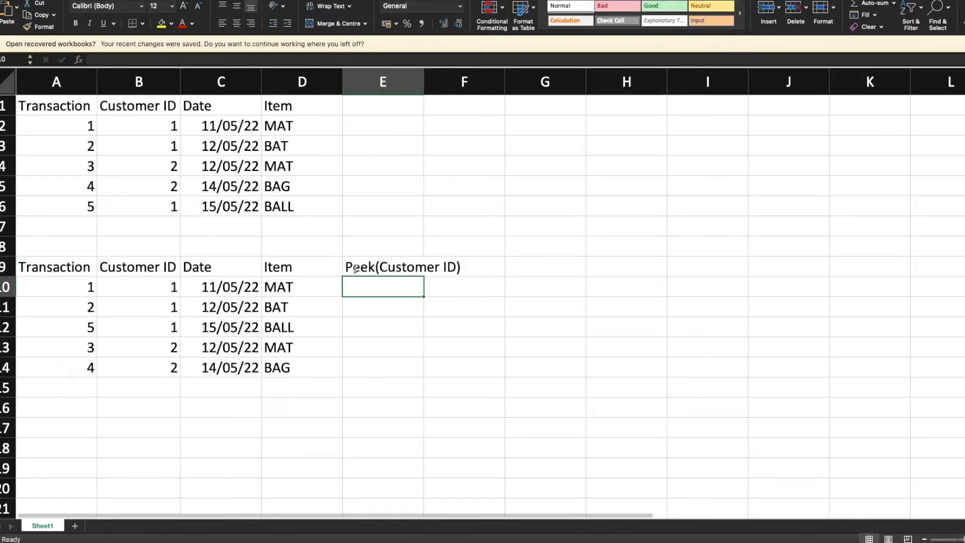
key("Left")
key("Left")
key("Left")
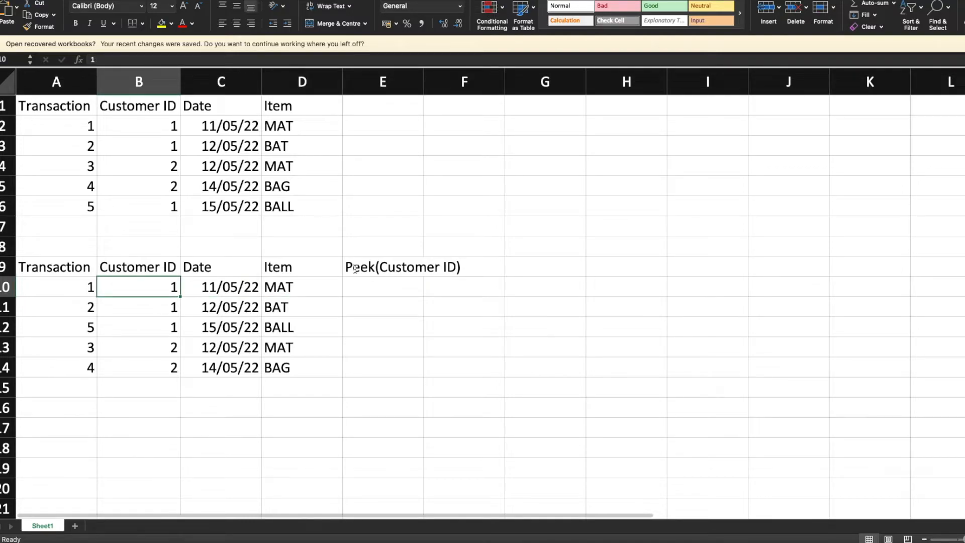
key("Right")
key("Right")
key("Right")
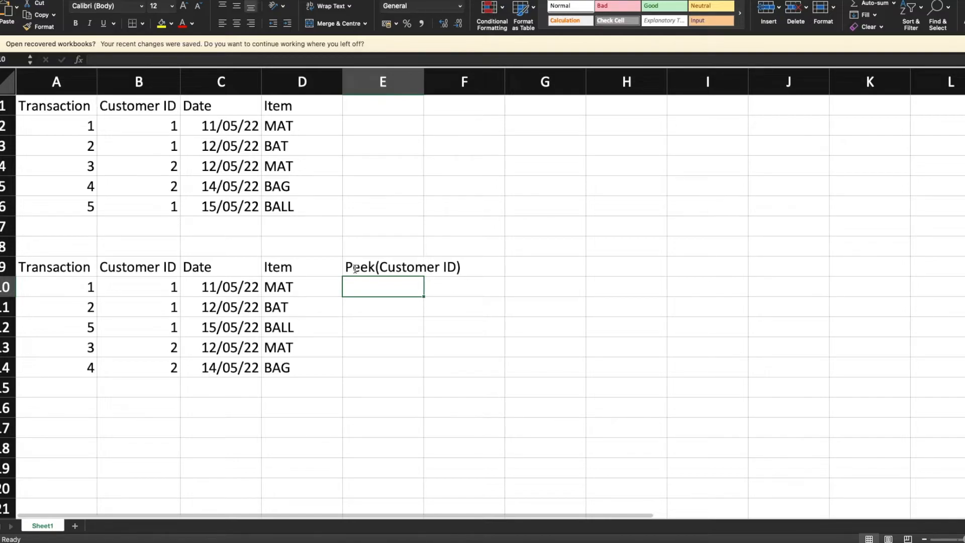
type("-")
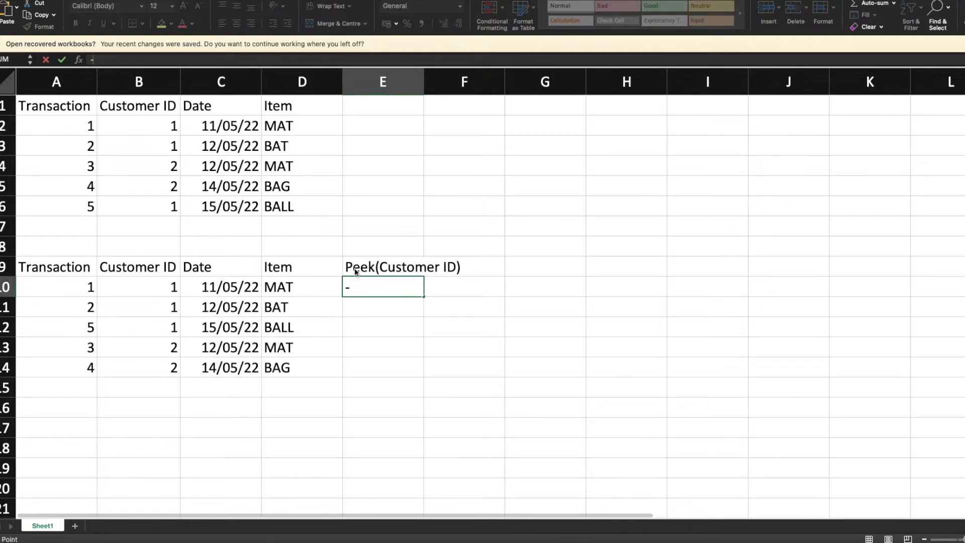
left_click(375, 303)
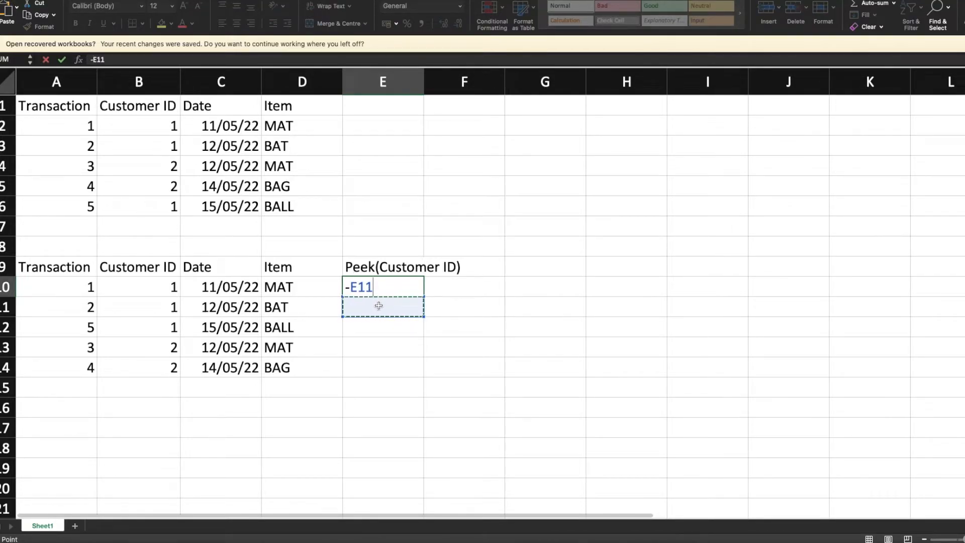
double_click(409, 294)
key("Home")
left_click(406, 292)
key("Home")
key("shift+End")
key("Left")
triple_click(391, 289)
key("Left")
left_click(389, 289)
double_click(109, 60)
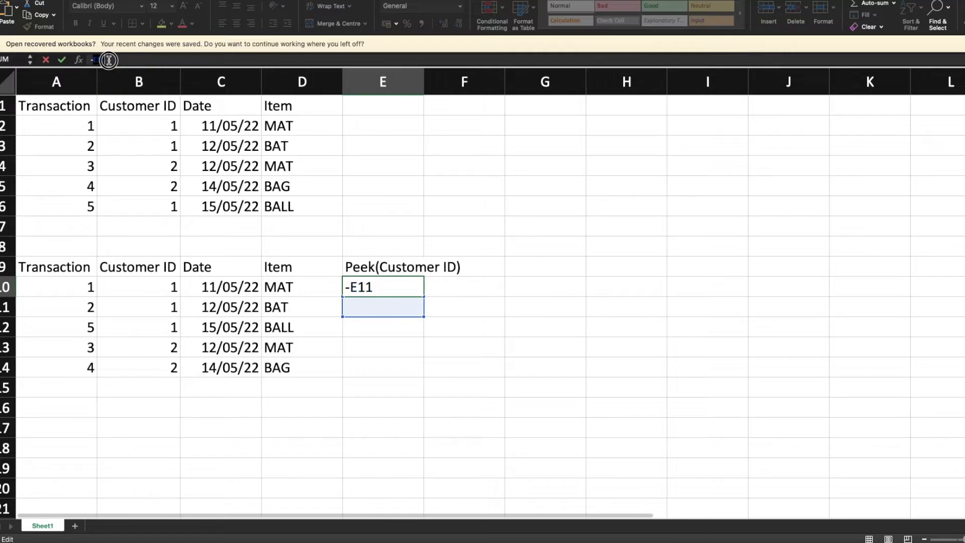
key("Left")
left_click(315, 302)
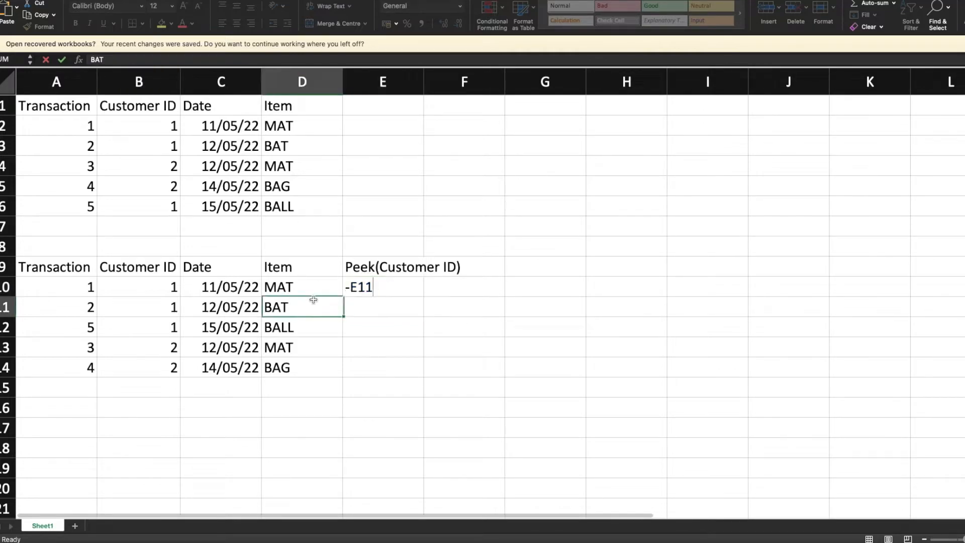
left_click(373, 325)
- Enter NULL in cell E10 as the peek value for the first transaction row
left_click(389, 294)
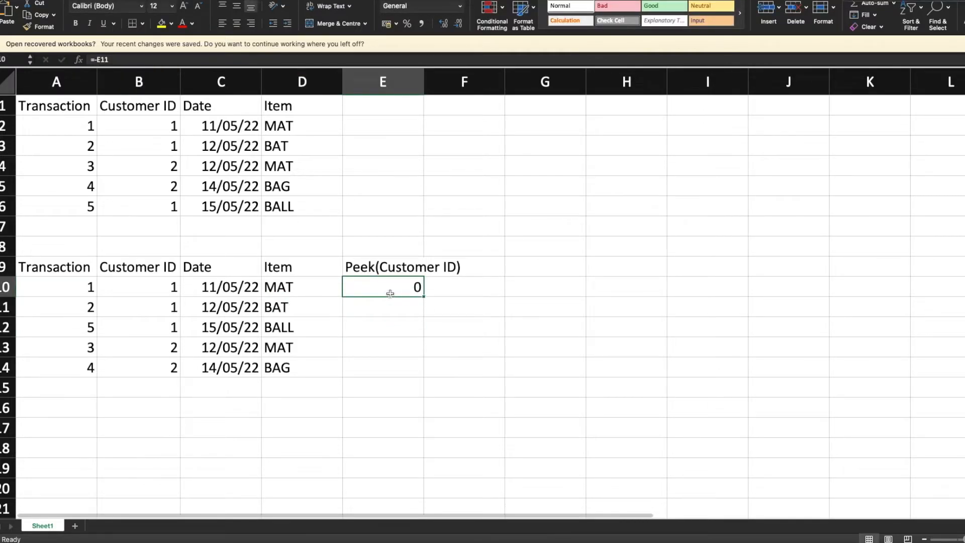
type("NULL")
key("Return")
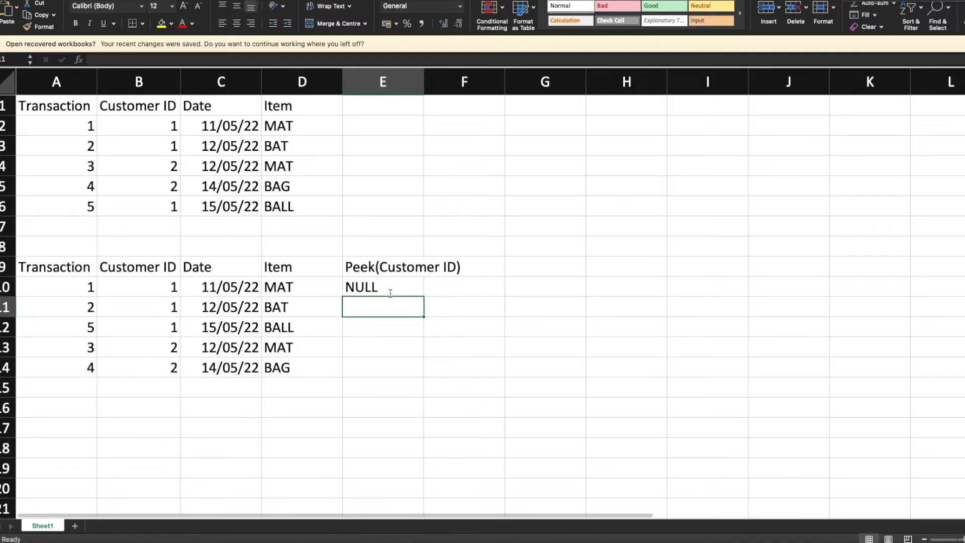
- Trace the transaction 2 row against the row above it to work out its peeked customer ID
key("Left")
key("Left")
key("Right")
key("Right")
key("Left")
key("Left")
key("Left")
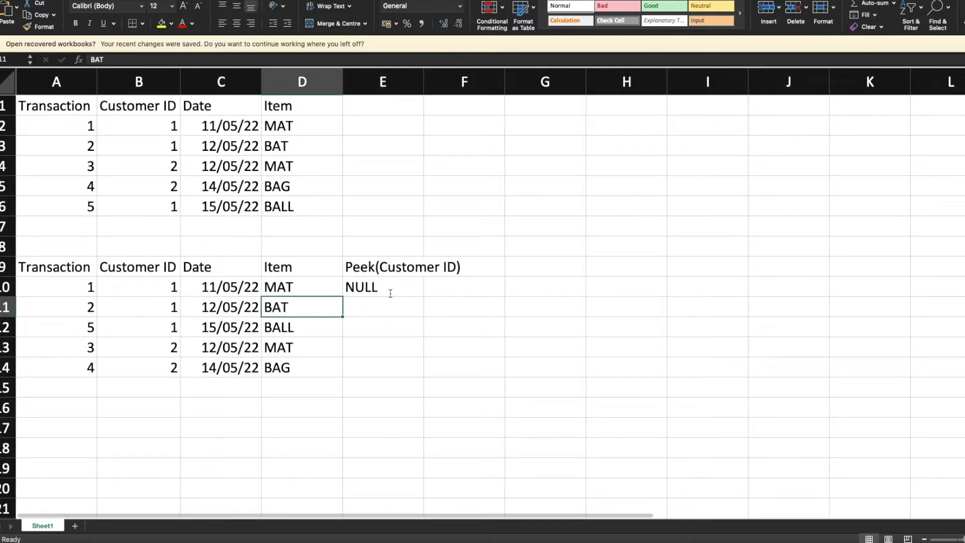
key("Up")
key("Right")
key("Left")
key("Right")
key("Right")
key("Right")
key("Down")
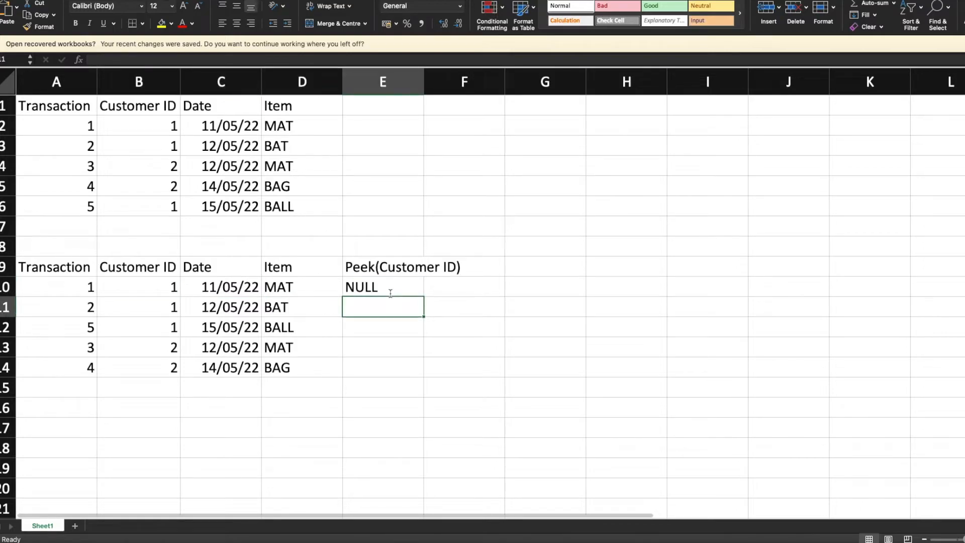
- Fill the Peek(Customer ID) column with 1 in cells E11 to E13 and 2 in cell E14
type("1")
key("Return")
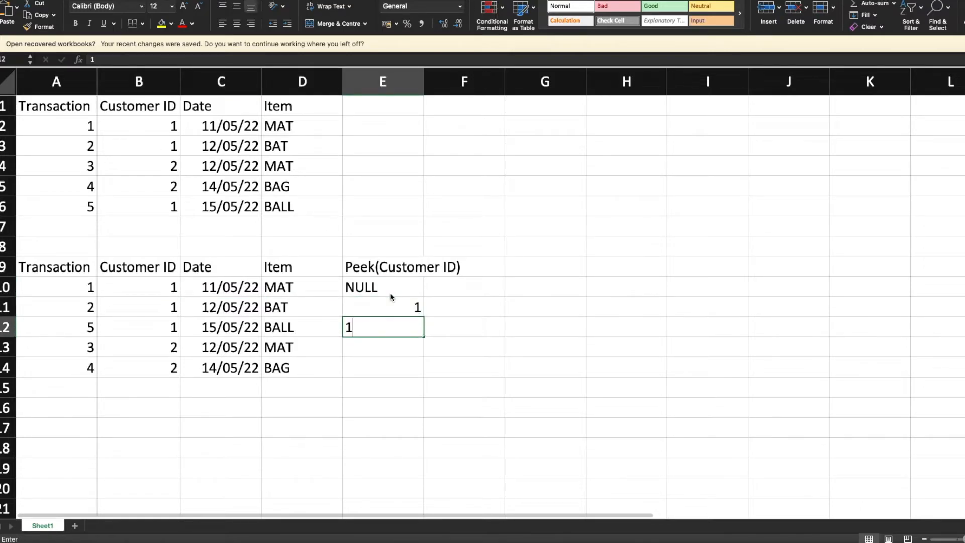
type("1")
key("Return")
type("1")
key("Return")
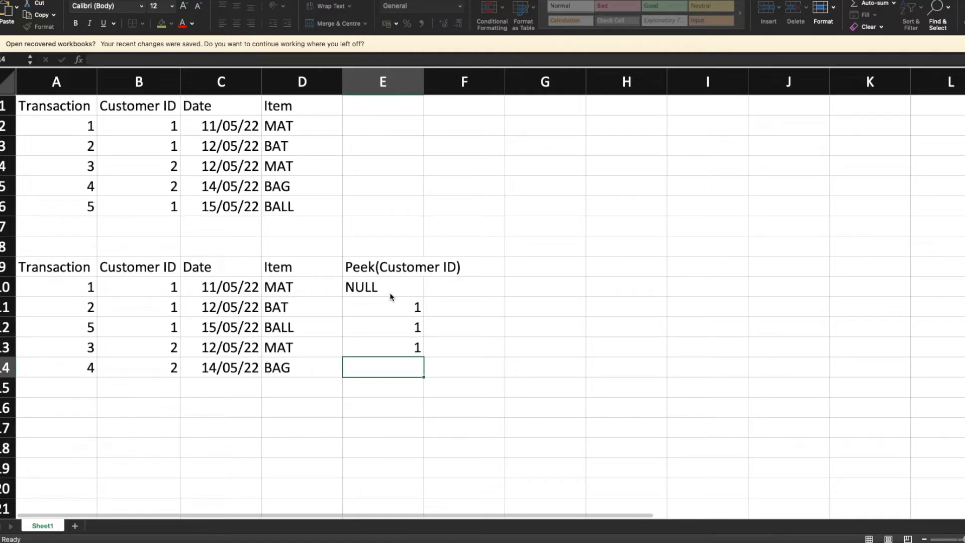
type("2")
key("Return")
- Autofit the width of column E to its Peek(Customer ID) header
key("Up")
key("Up")
key("Up")
key("Up")
key("Up")
key("Up")
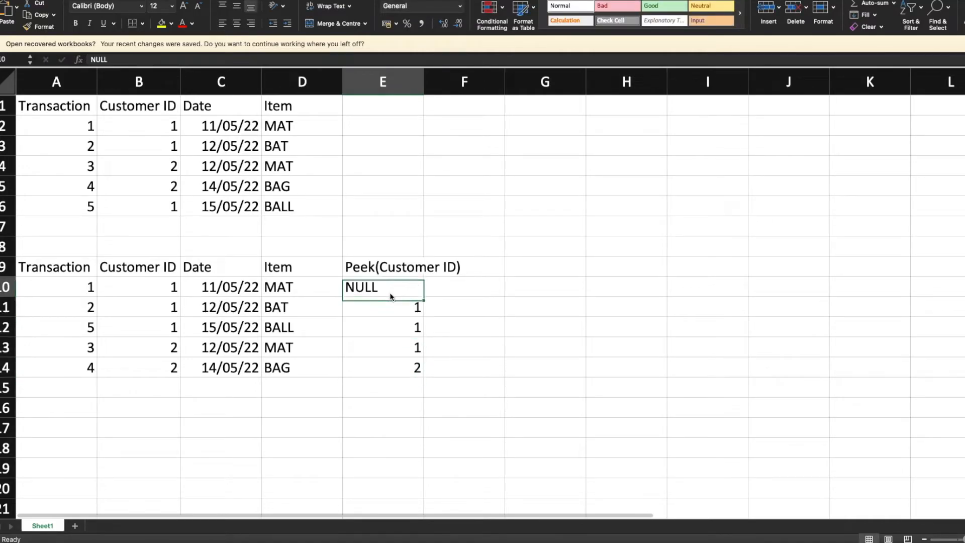
double_click(424, 83)
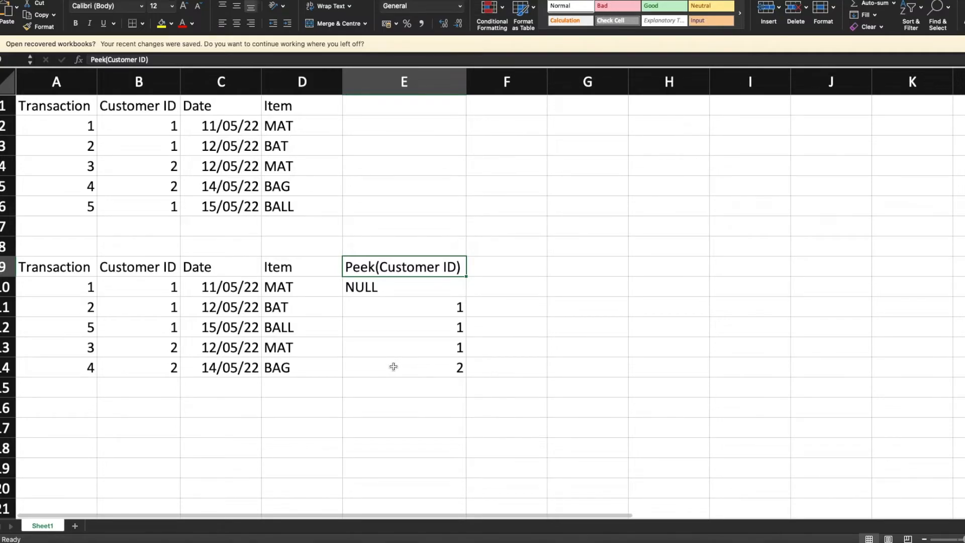
- Compare cells B10 and E10, and switch to the Qlik load script to examine the RANGESUM and else arguments of the RANK expression
left_click(164, 291)
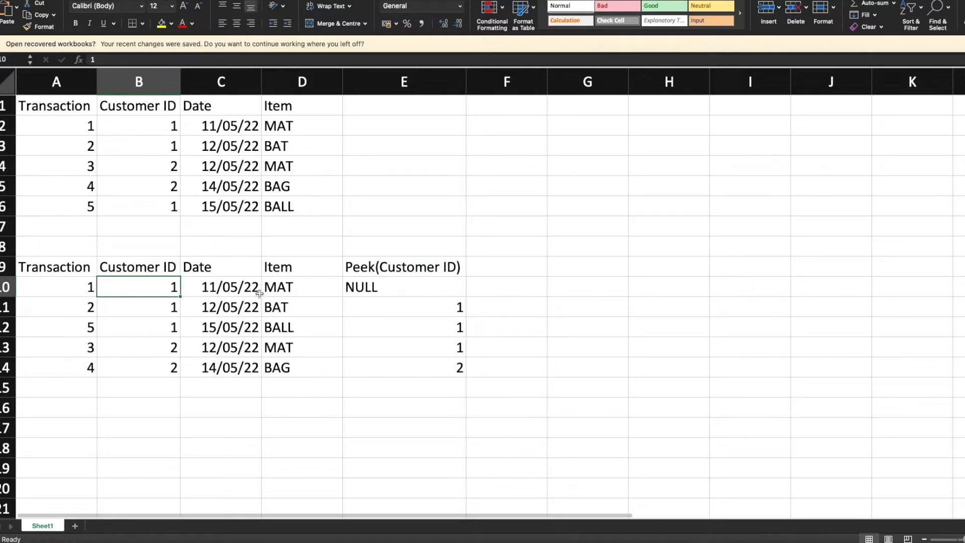
left_click(396, 284)
left_click(496, 286)
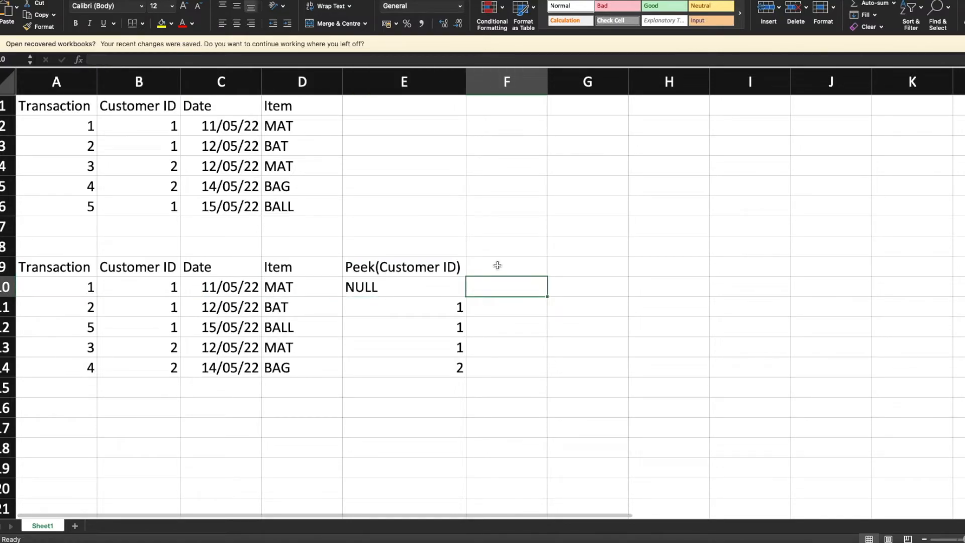
key("ctrl+Right")
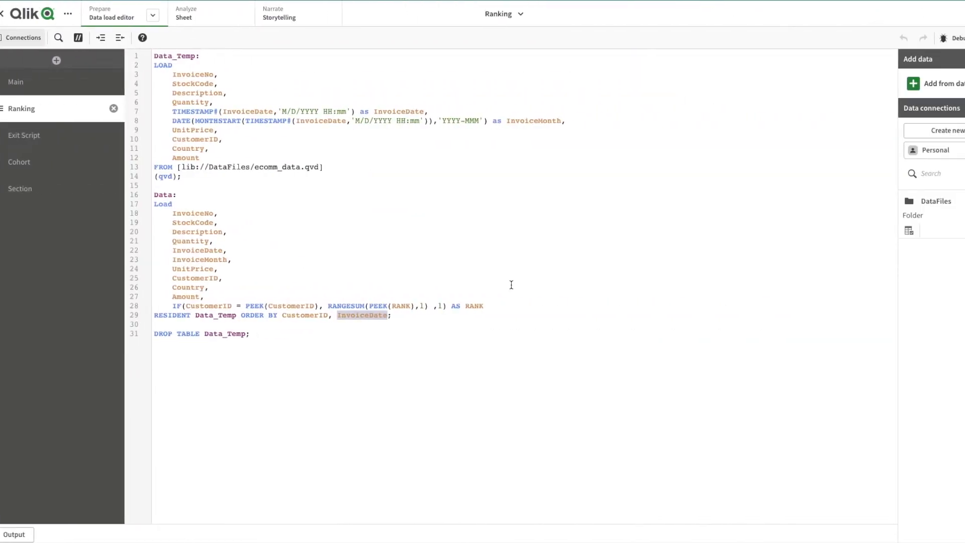
left_click(304, 308)
left_click(330, 305)
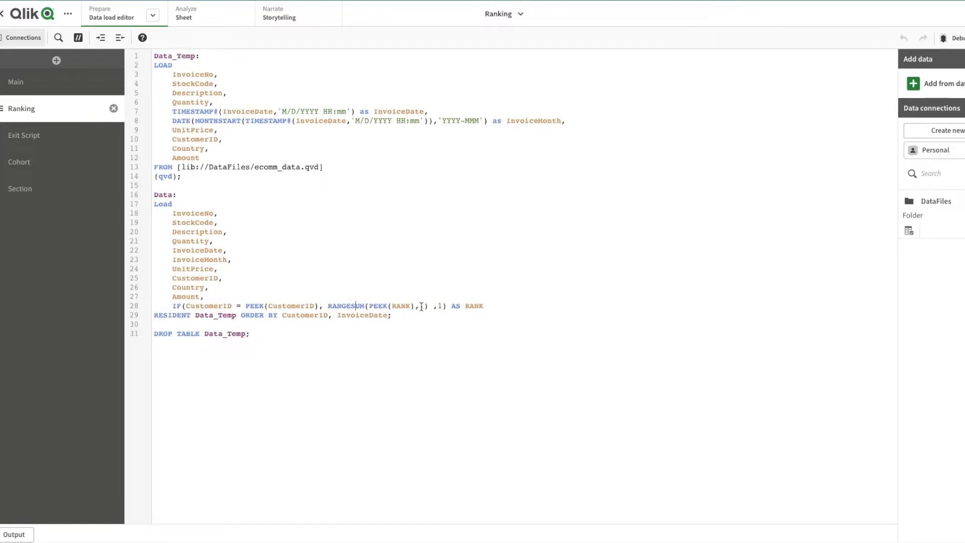
left_click_drag(427, 306, 330, 305)
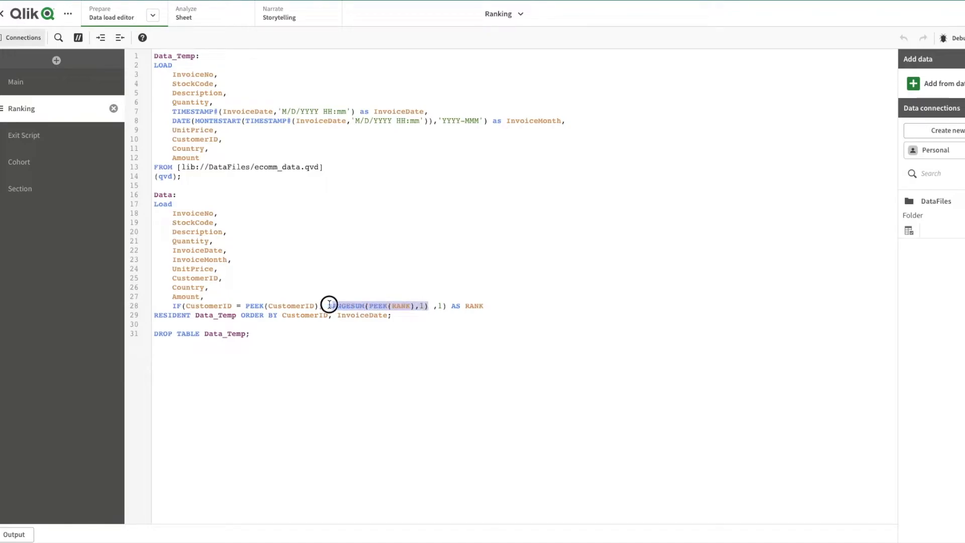
left_click(440, 305)
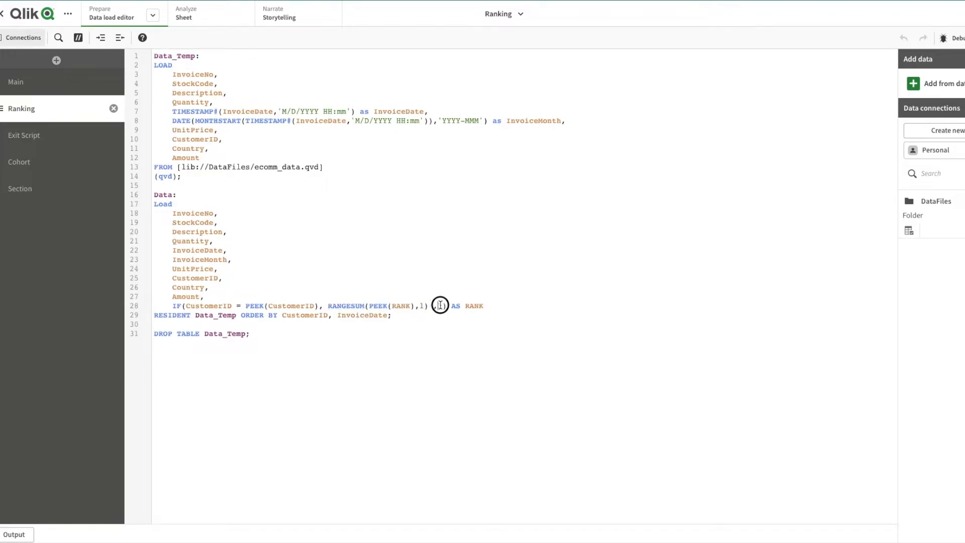
- Switch back to the Excel sheet and add the column header "Rank" in cell F9
type("1")
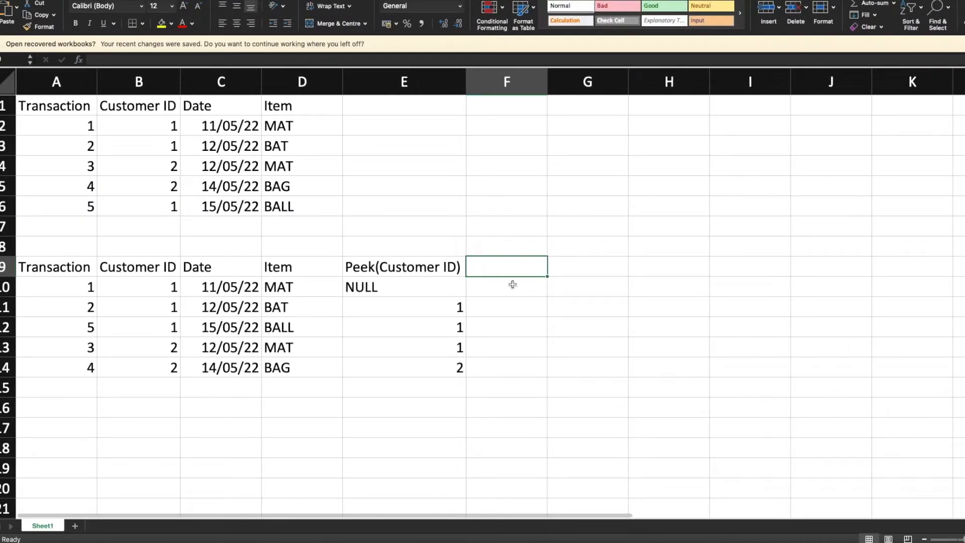
type("Rank")
key("Return")
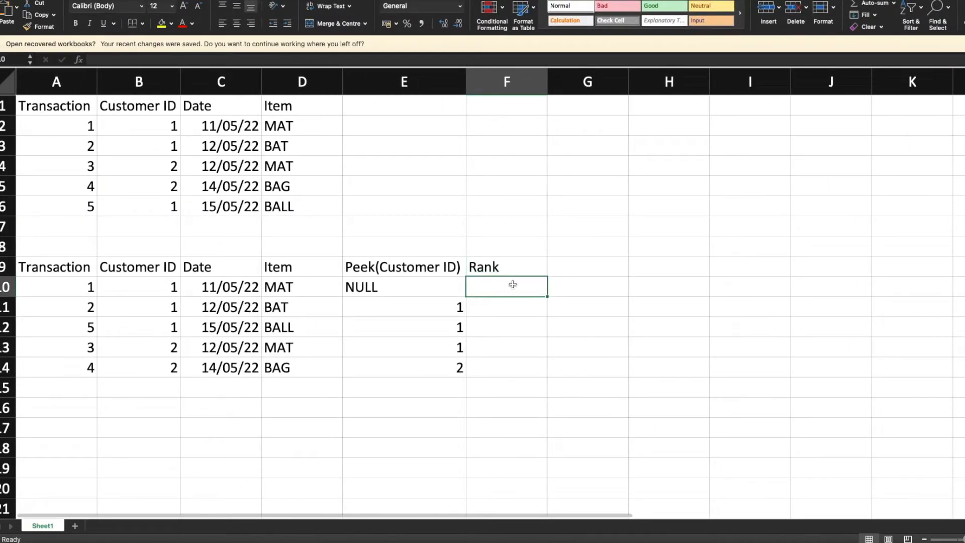
- Compare the first row's customer ID with its peek value, and check the else value of the RANK expression in the Qlik script
key("Left")
key("shift+Left")
key("shift+Left")
key("shift+Left")
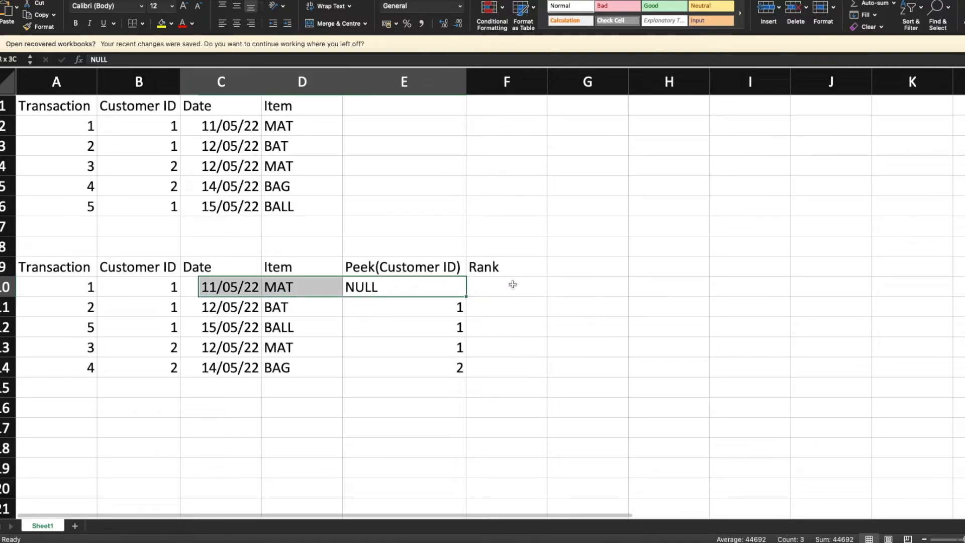
left_click(424, 286)
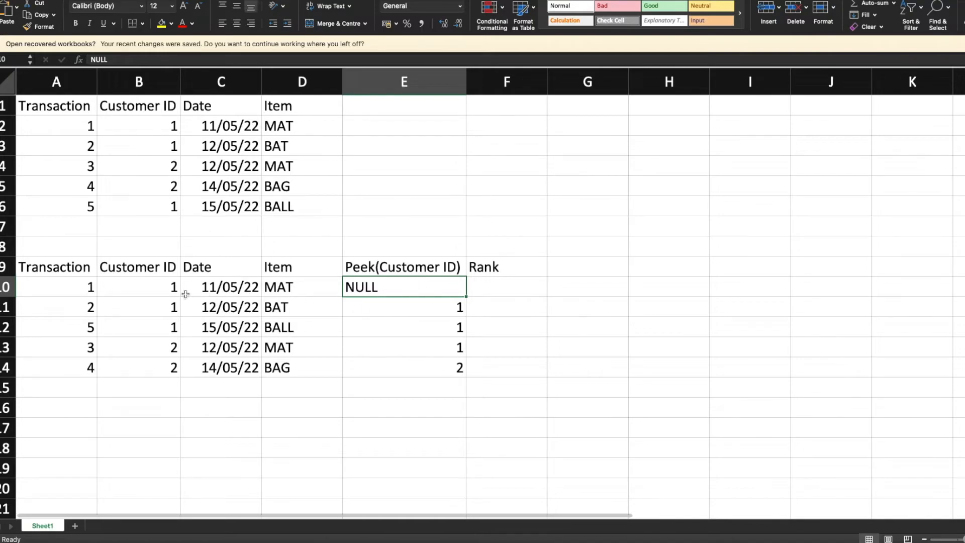
left_click(488, 287)
key("ctrl+Right")
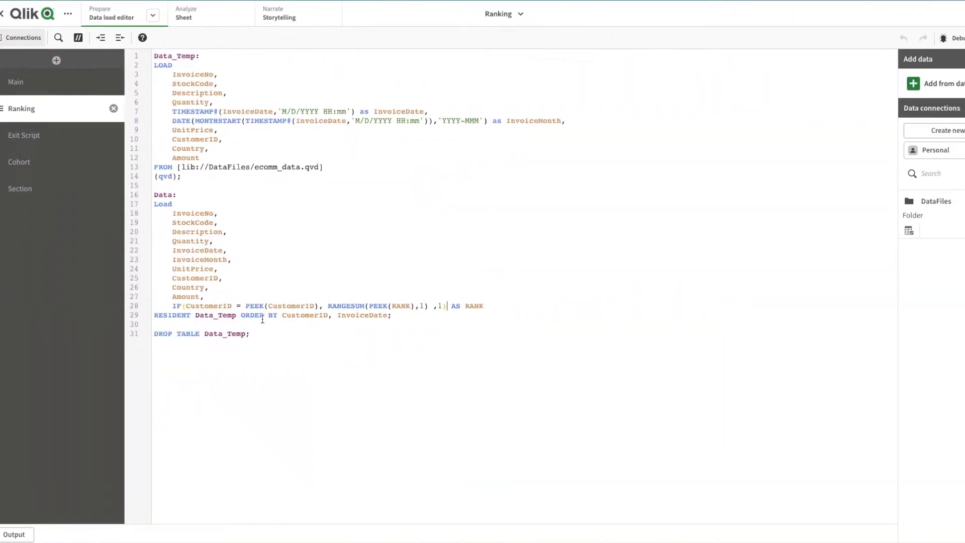
double_click(441, 306)
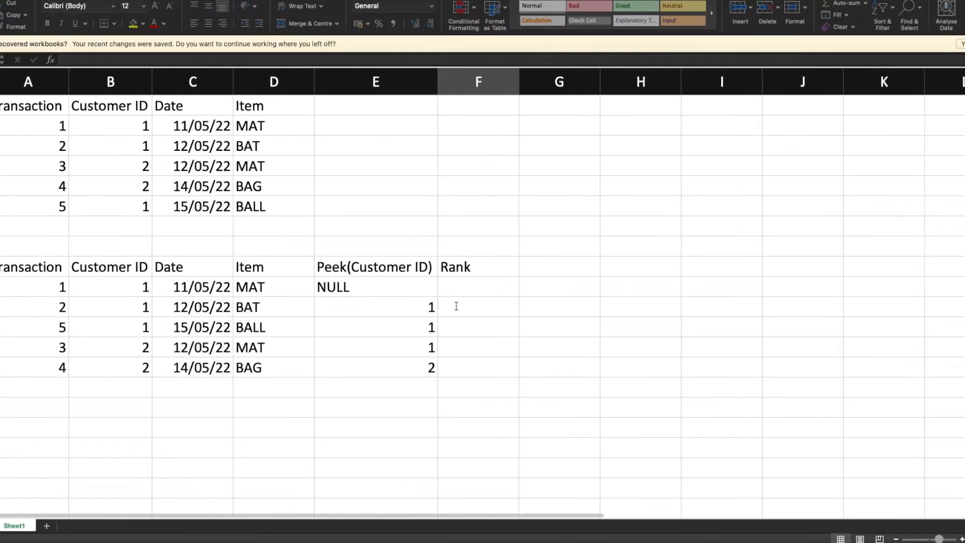
- Return to the Excel sheet and enter 1 in cell F10 as the first transaction's rank
left_click(502, 285)
type("1")
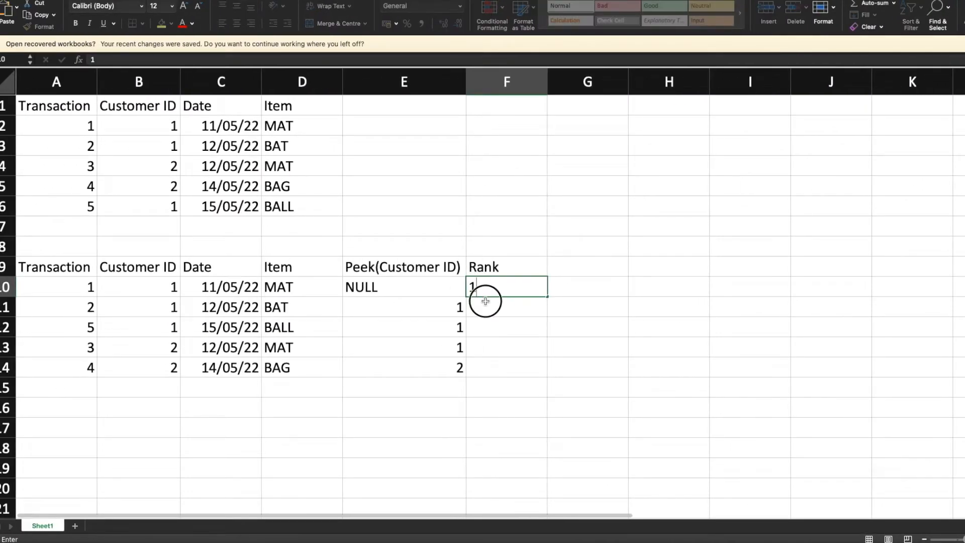
left_click(493, 312)
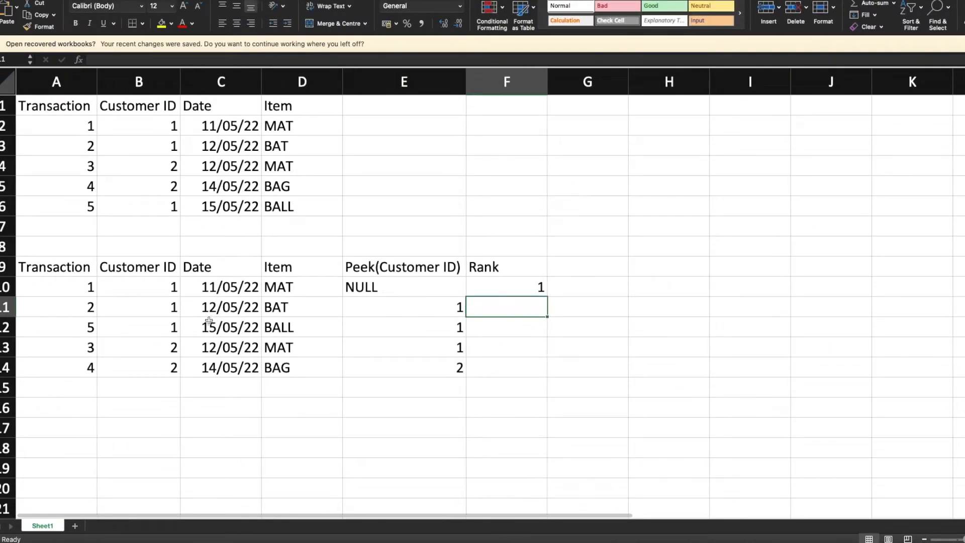
- Check row 11 against the RANGESUM part of the Qlik RANK expression, and enter 2 in cell F11 of the Excel sheet as transaction 2's rank
left_click(150, 308)
left_click(376, 313)
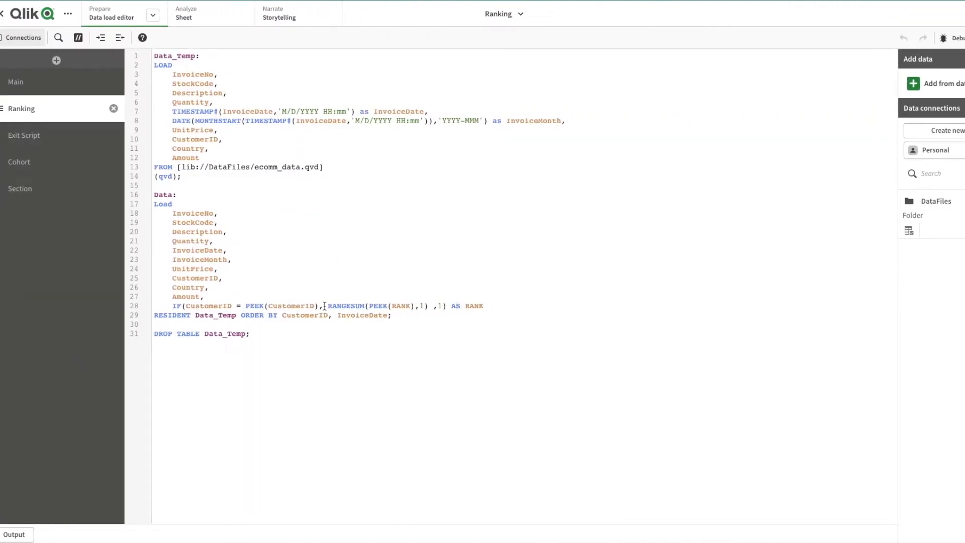
left_click(428, 307, "shift")
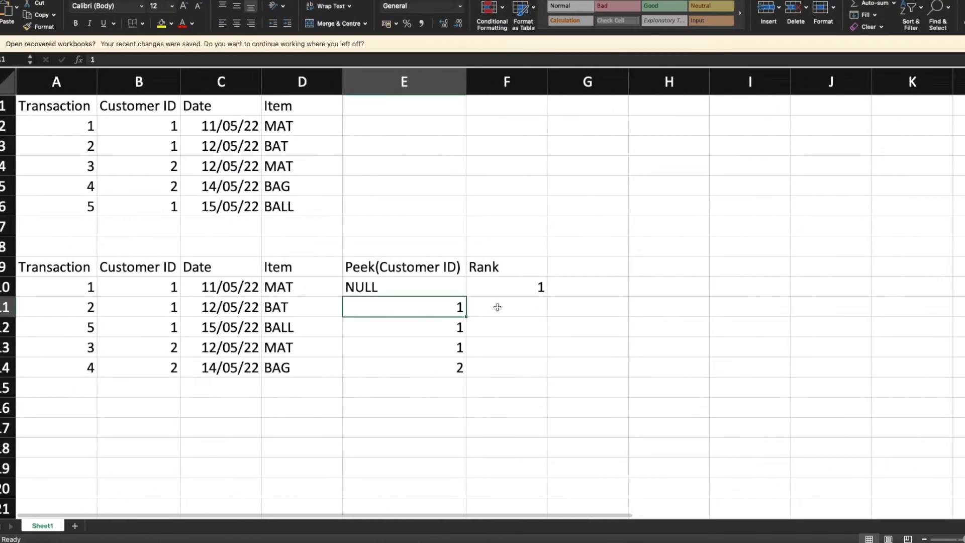
left_click(503, 307)
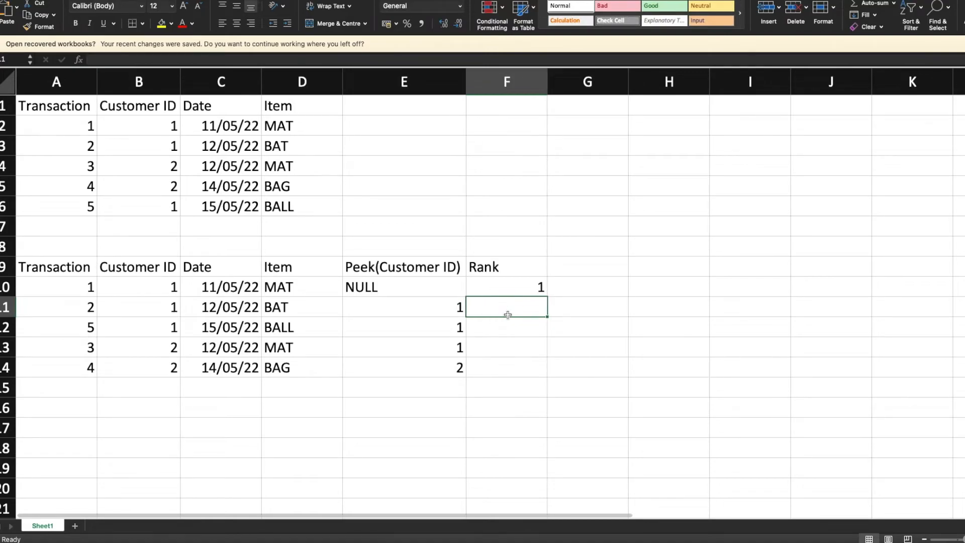
left_click(523, 289)
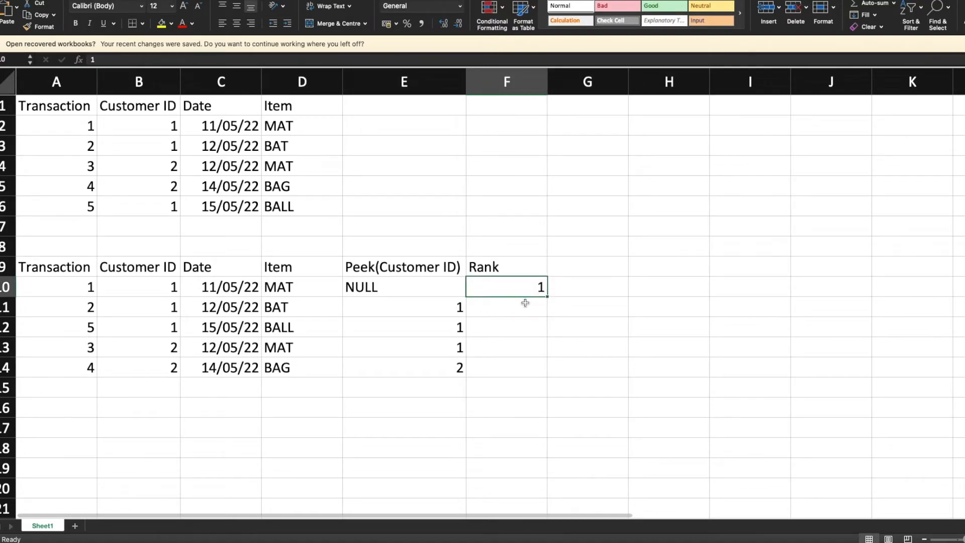
left_click(526, 308)
type("2")
key("Return")
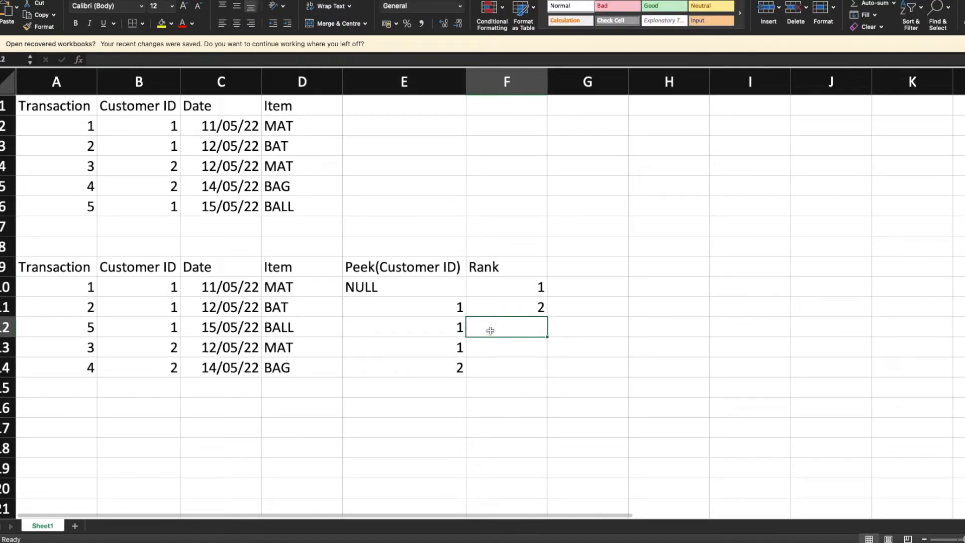
- Compare row 12's customer ID with its peek value and enter 3 in cell F12 as transaction 5's rank
left_click(451, 331)
left_click(156, 328)
left_click(373, 329)
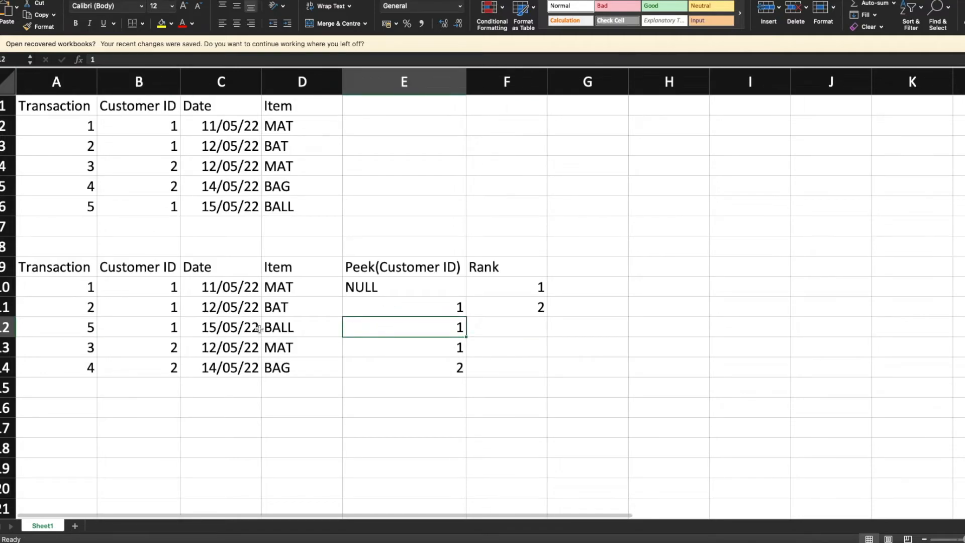
left_click(172, 328)
left_click(153, 307)
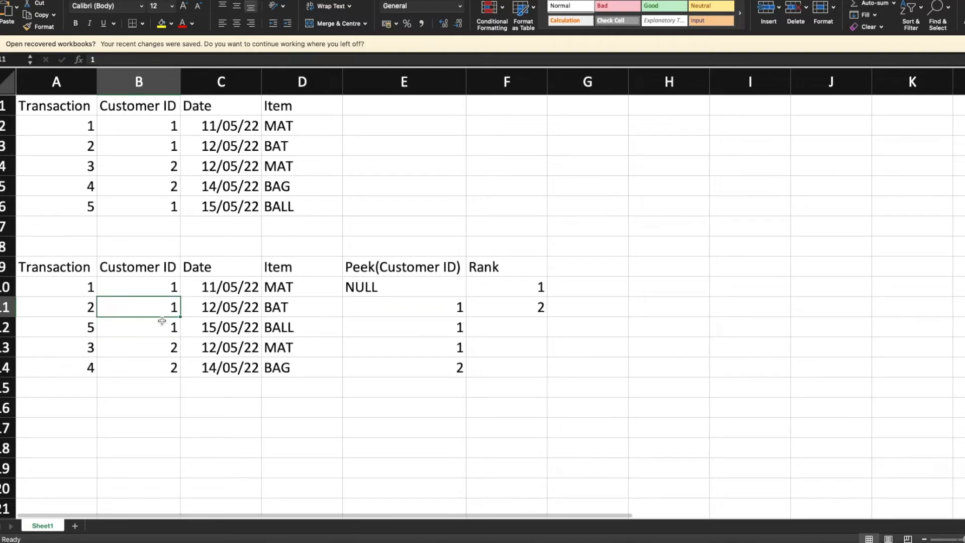
left_click(486, 324)
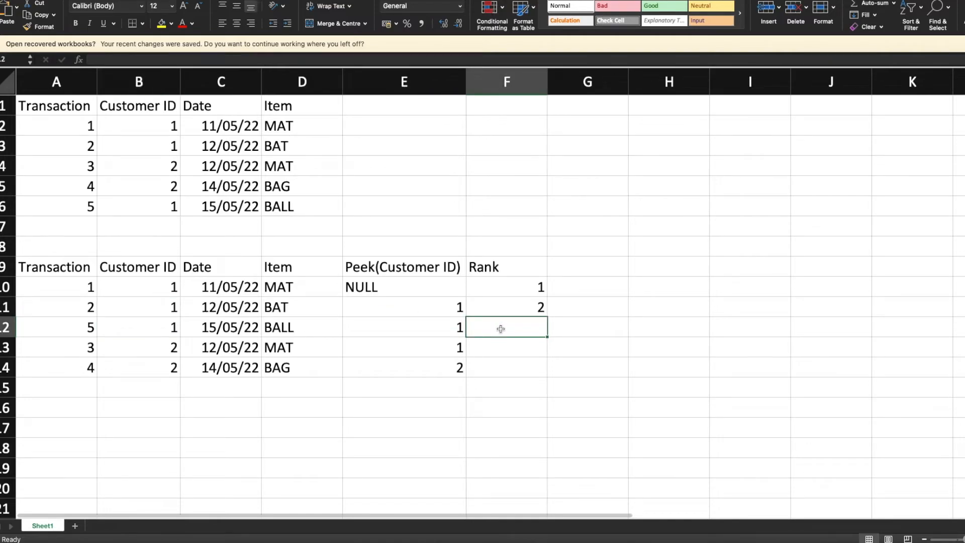
left_click(521, 308)
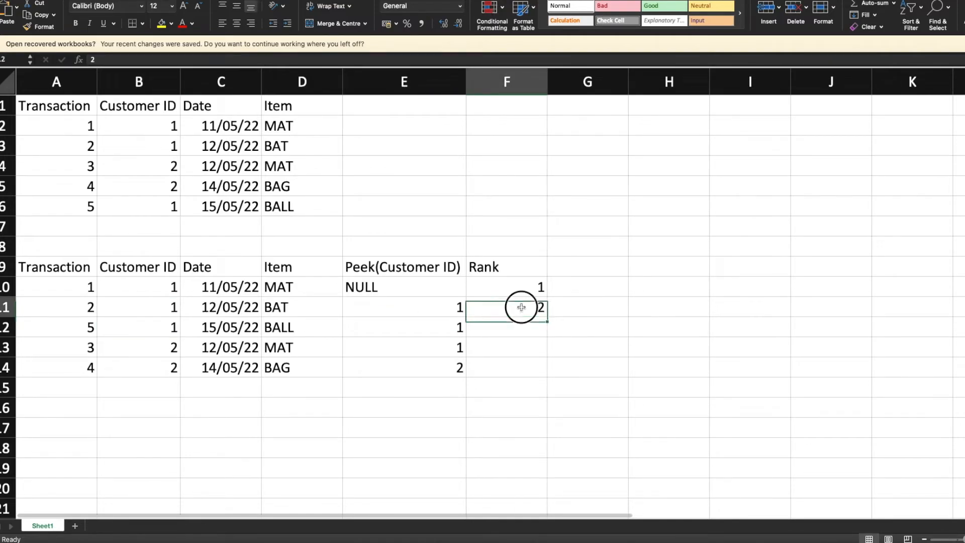
left_click(518, 330)
type("3")
key("Return")
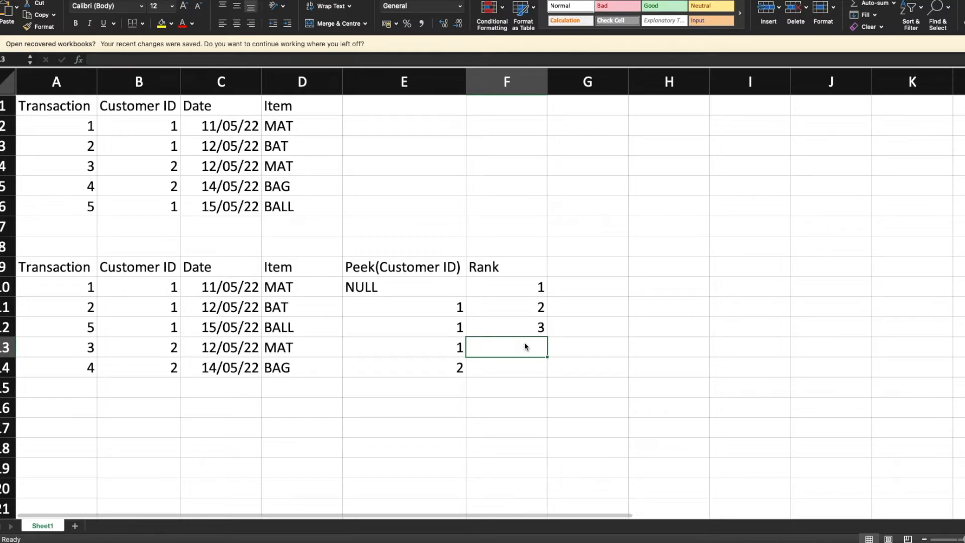
- Compare row 13's customer ID with the row above and its peek value, and enter 1 in cell F13 as transaction 3's rank
left_click(162, 351)
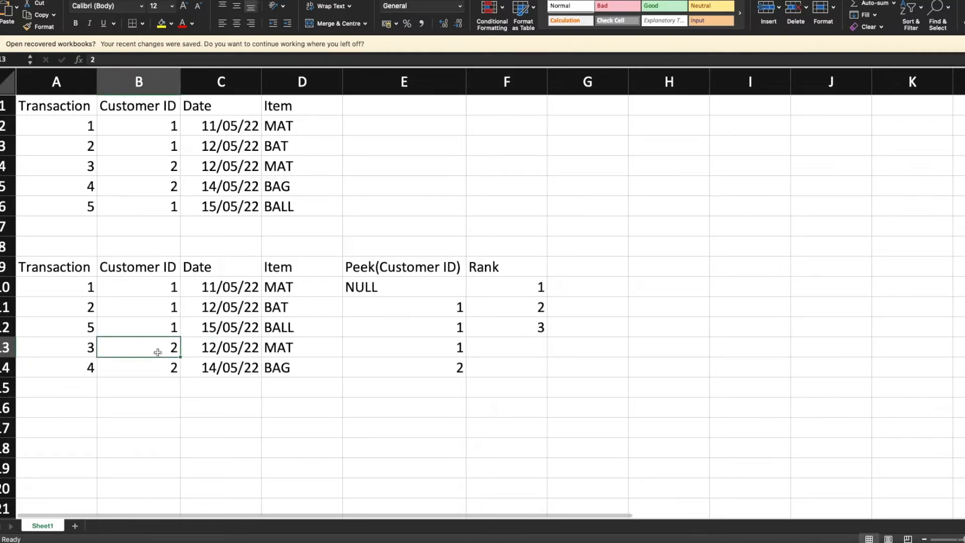
left_click(164, 326)
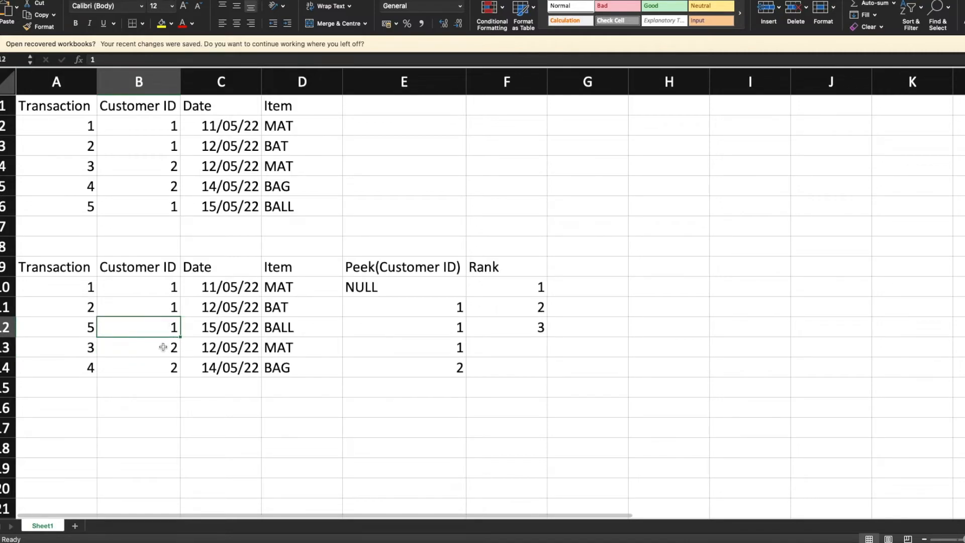
left_click(162, 346)
left_click(162, 331)
left_click(163, 346)
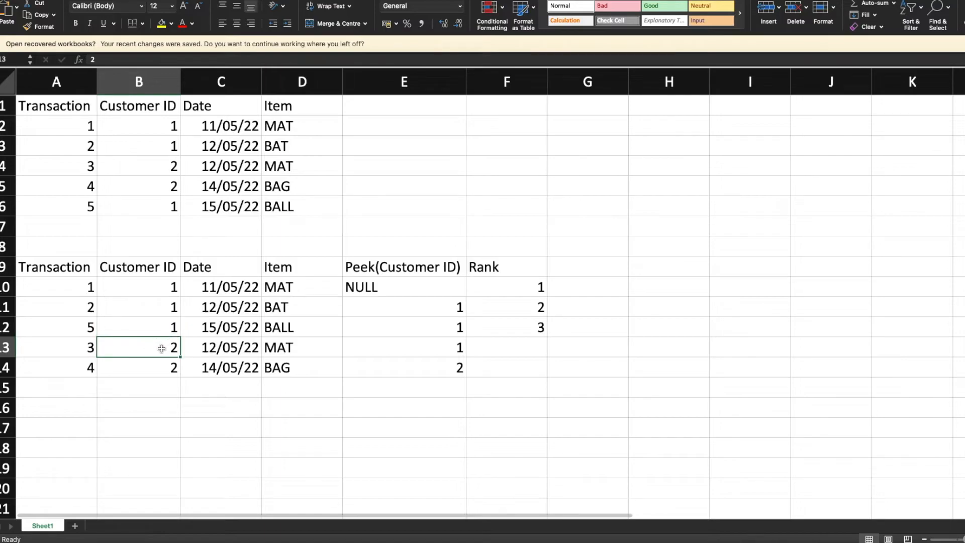
left_click(426, 351)
left_click(167, 352)
left_click(387, 352)
left_click(504, 351)
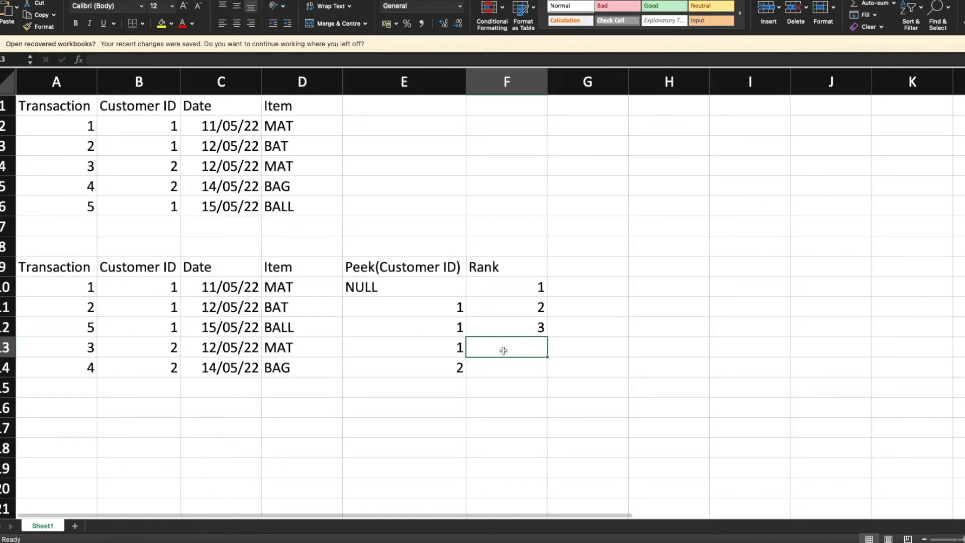
type("1")
key("Return")
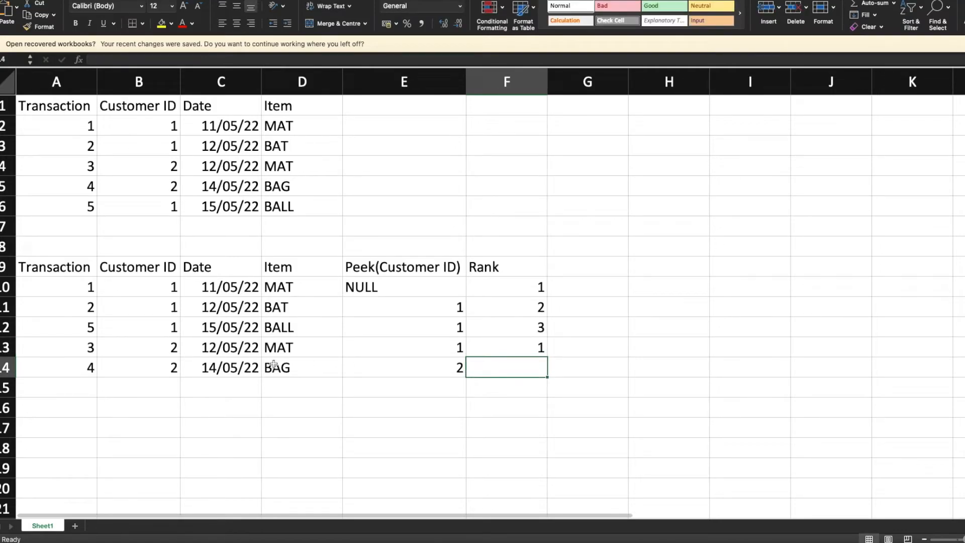
- Check row 14's customer ID against its peek value and enter 2 in cell F14 as transaction 4's rank
left_click(173, 372)
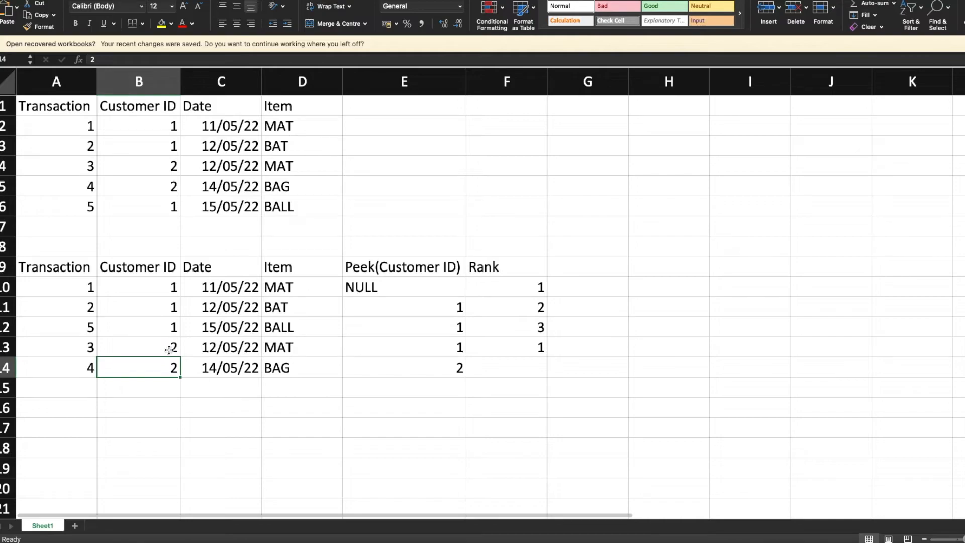
left_click(384, 366)
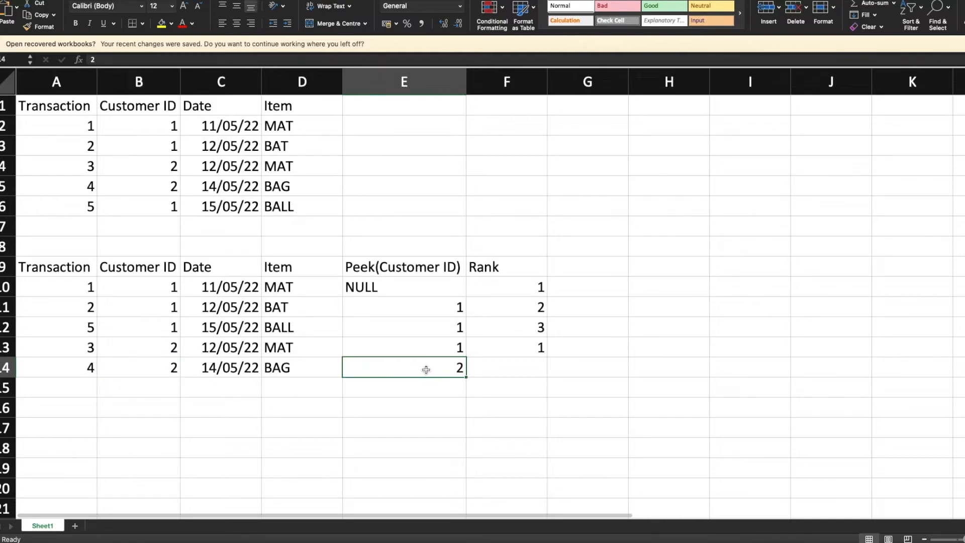
left_click(519, 370)
type("2")
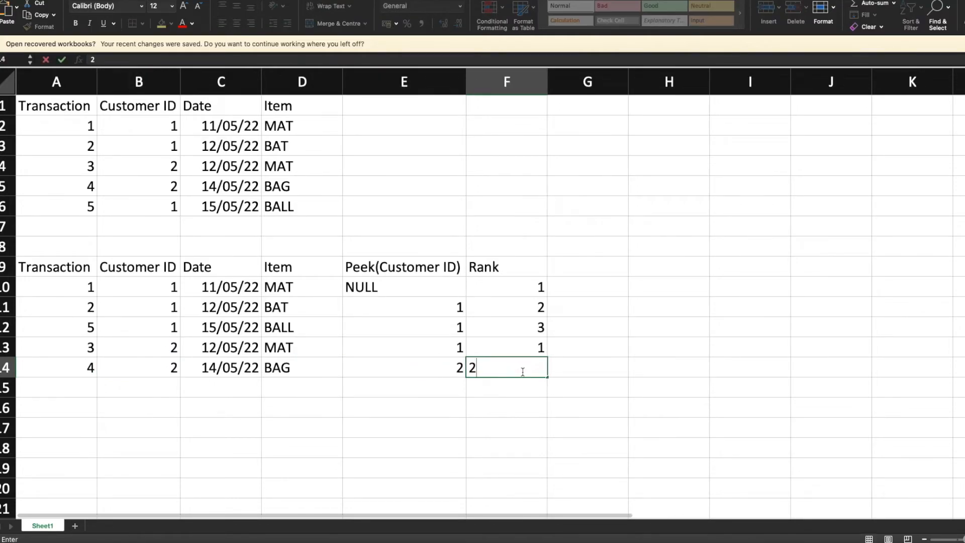
key("Return")
- Highlight the completed Rank column together with the neighbouring columns of the sorted table for review
left_click(523, 375)
key("shift+Up")
key("shift+Up")
key("shift+Up")
key("shift+Up")
key("shift+Up")
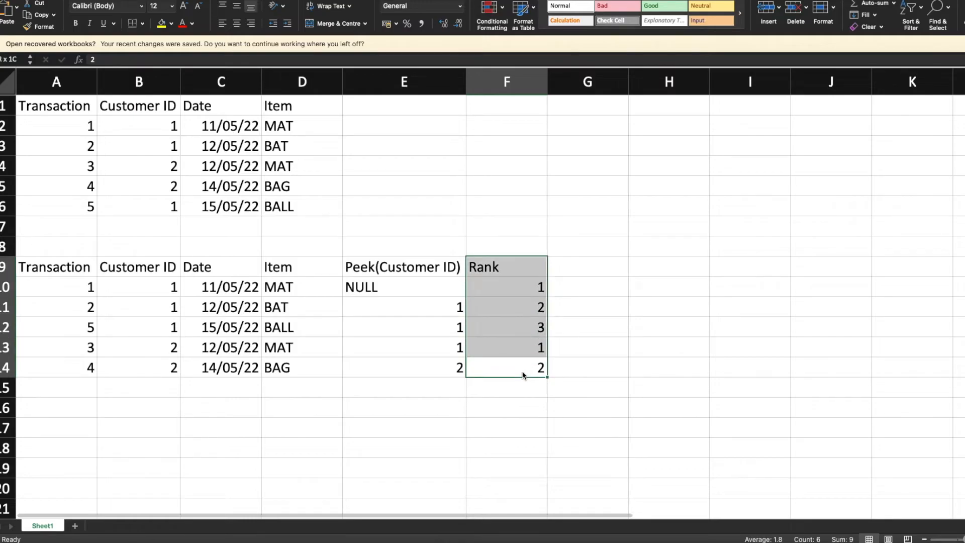
key("shift+Left")
key("shift+Left")
key("shift+Left")
key("shift+Left")
key("shift+Left")
- Switch to the Qlik data load editor and review the whole Data load statement that calculates RANK
key("ctrl+Right")
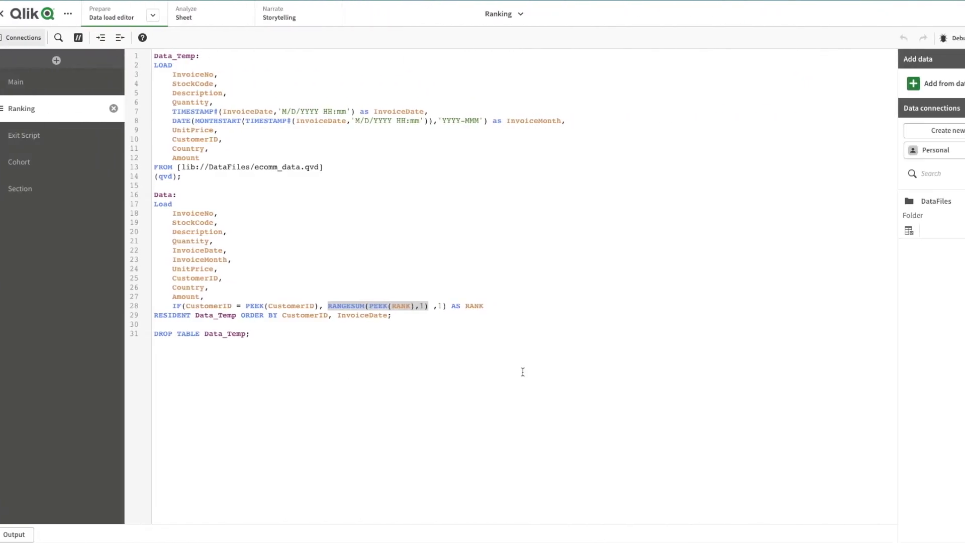
left_click_drag(400, 315, 152, 198)
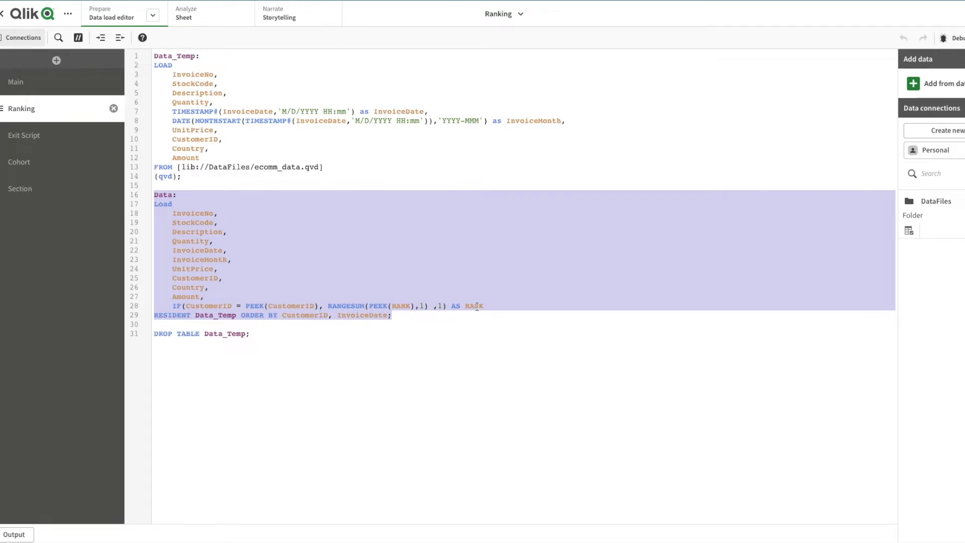
left_click(447, 325)
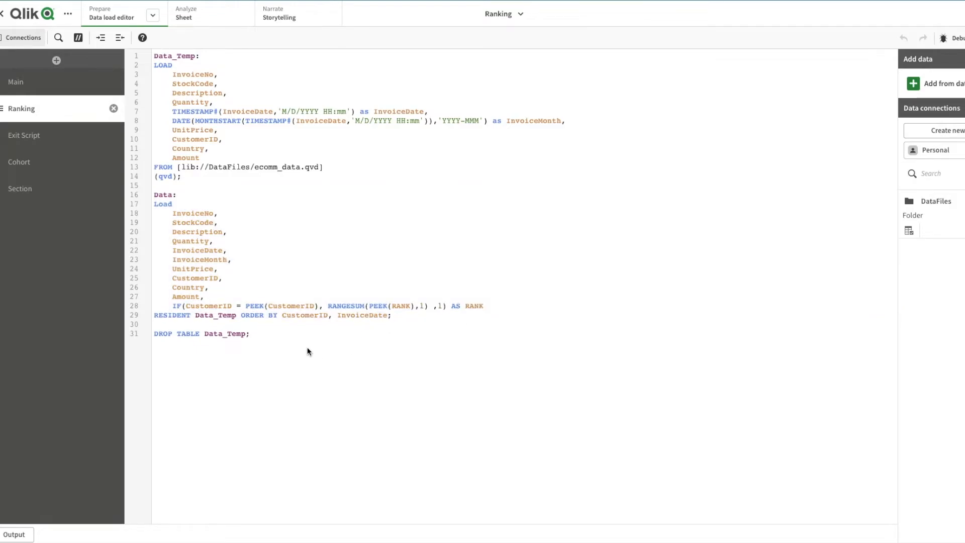
- Open the app's Ranking sheet and filter its product table to RANK 1
left_click(184, 18)
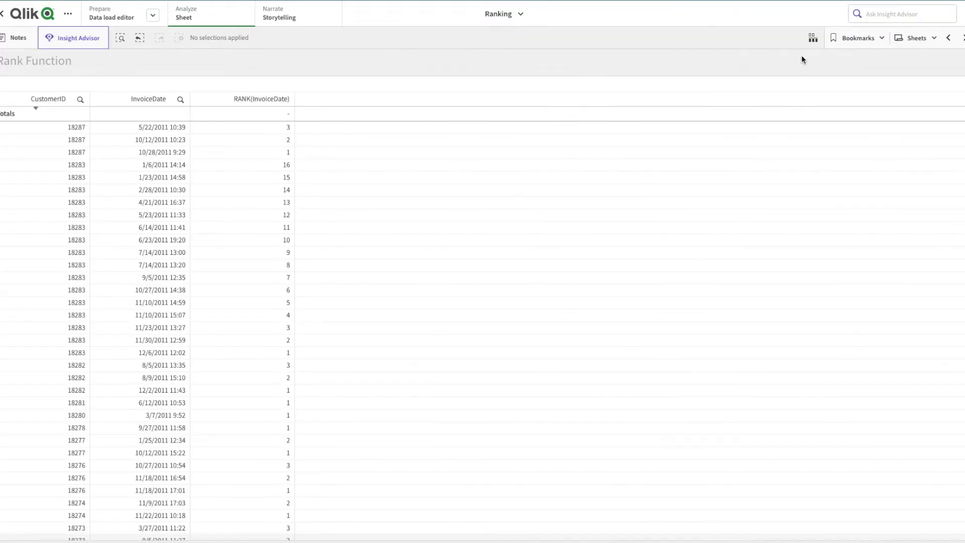
left_click(961, 41)
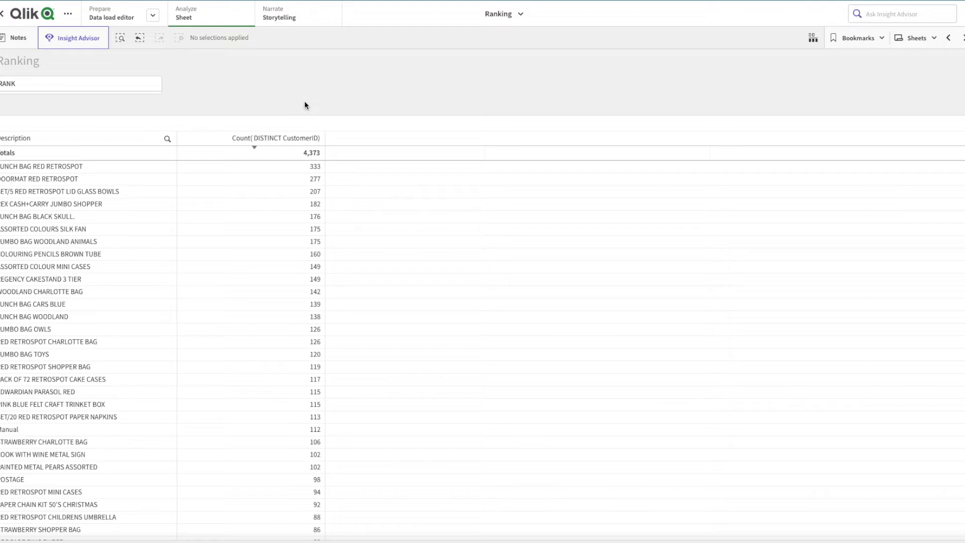
left_click(85, 93)
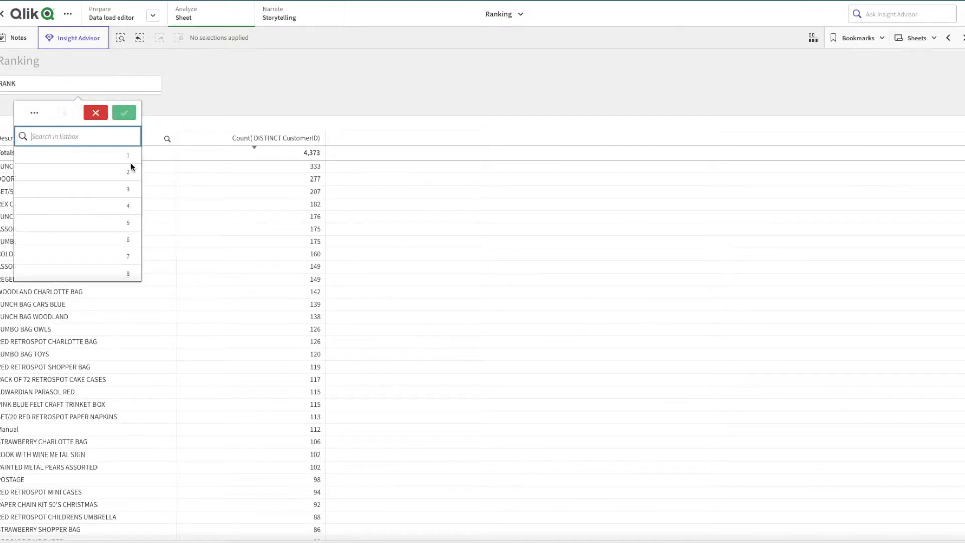
left_click(269, 82)
left_click(91, 94)
left_click(74, 154)
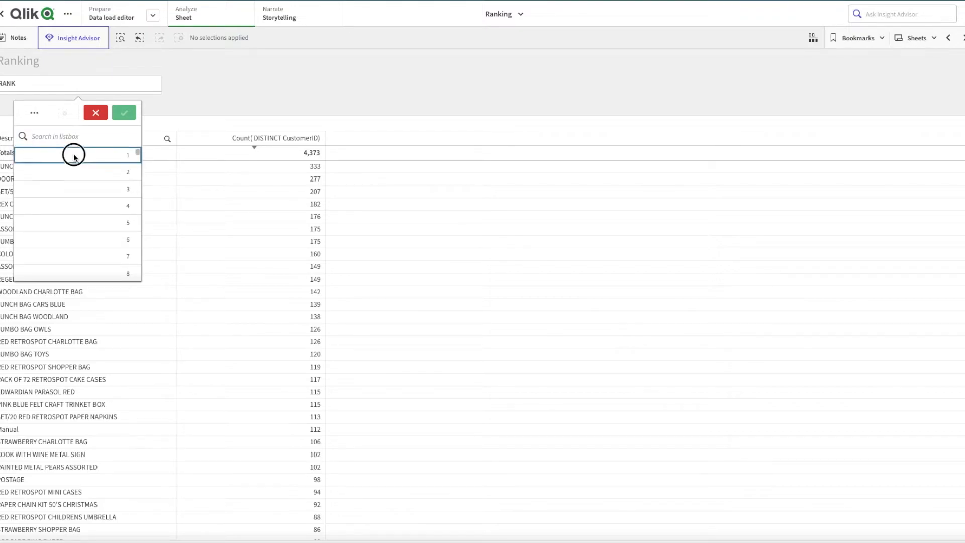
left_click(232, 100)
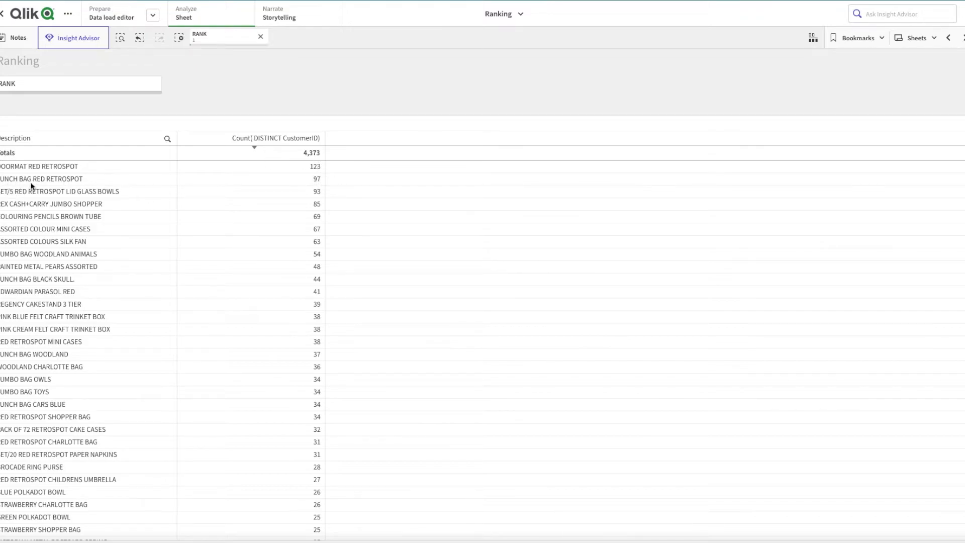
- Add RANK values 2 and 3 to the filter on the Ranking sheet
left_click(90, 94)
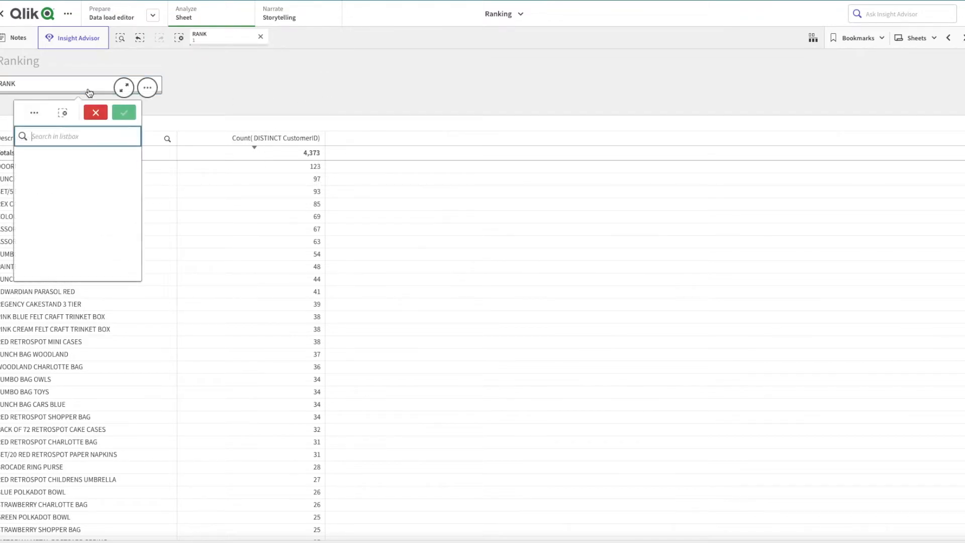
left_click(91, 187)
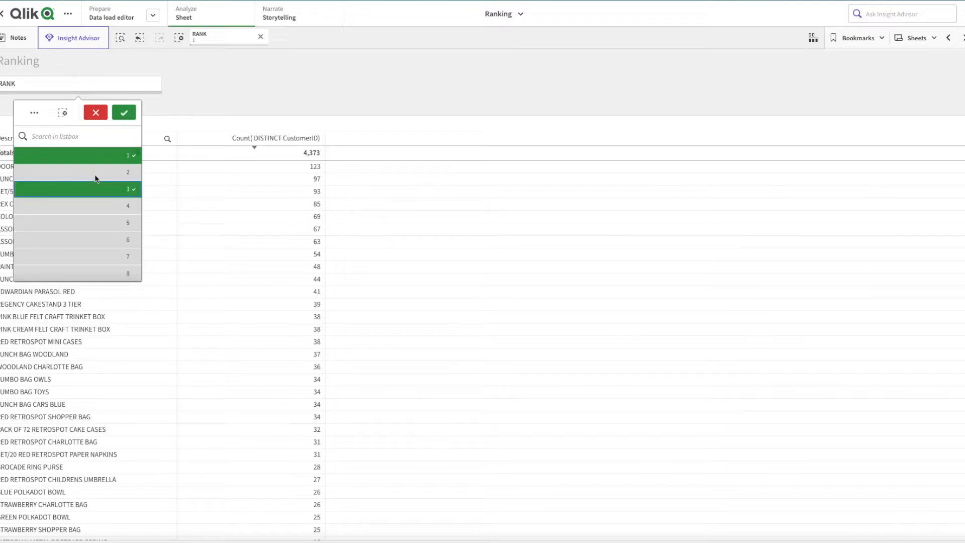
left_click(96, 176)
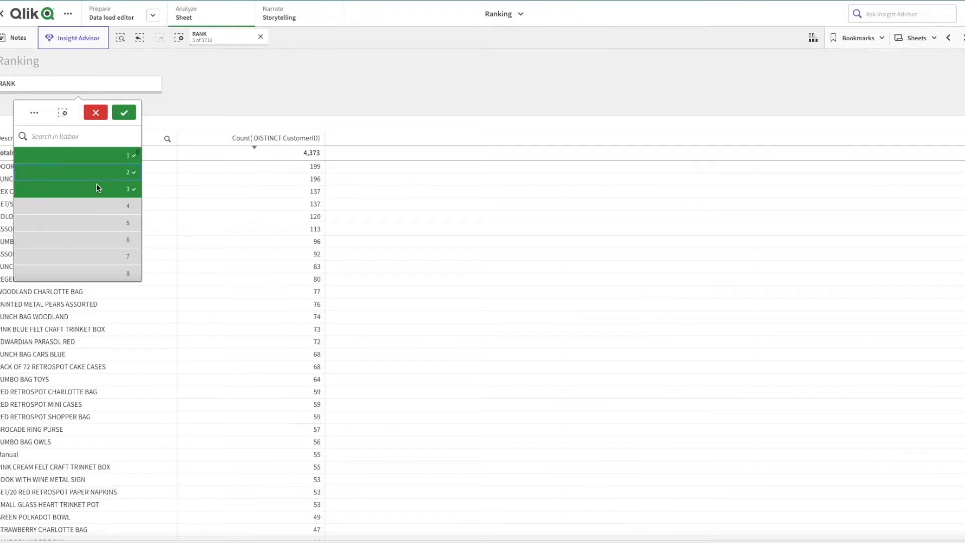
left_click(327, 79)
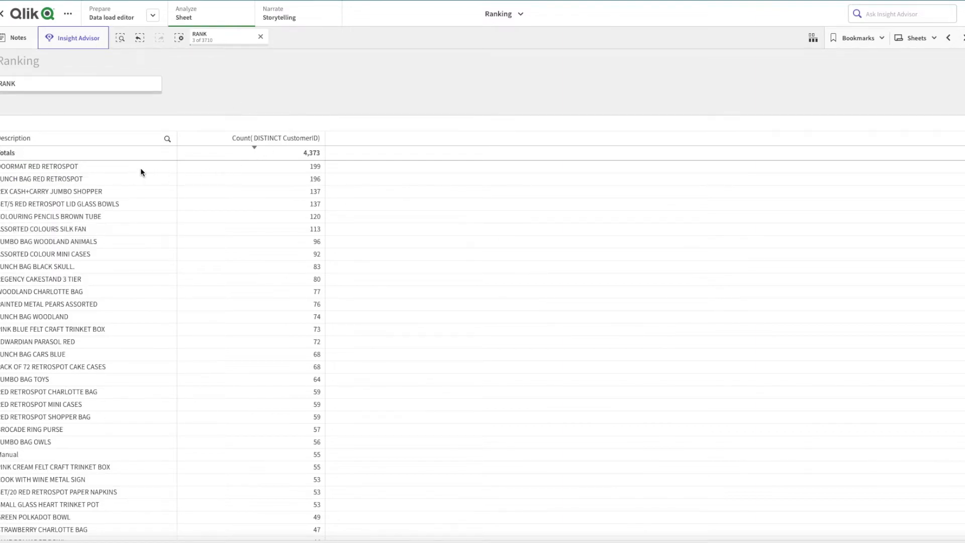
- Review the current RANK selection and look through the list of RANK values towards the highest ones
left_click(80, 90)
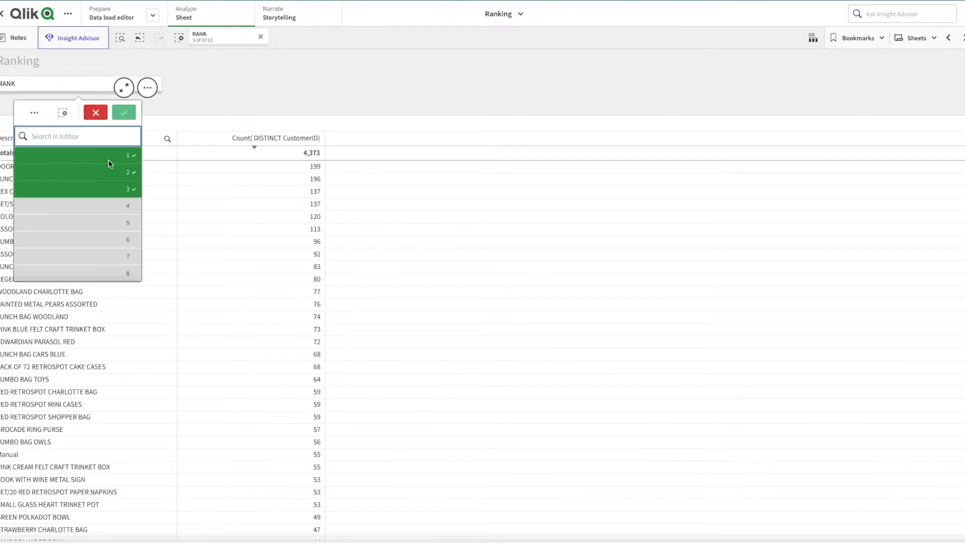
left_click(351, 82)
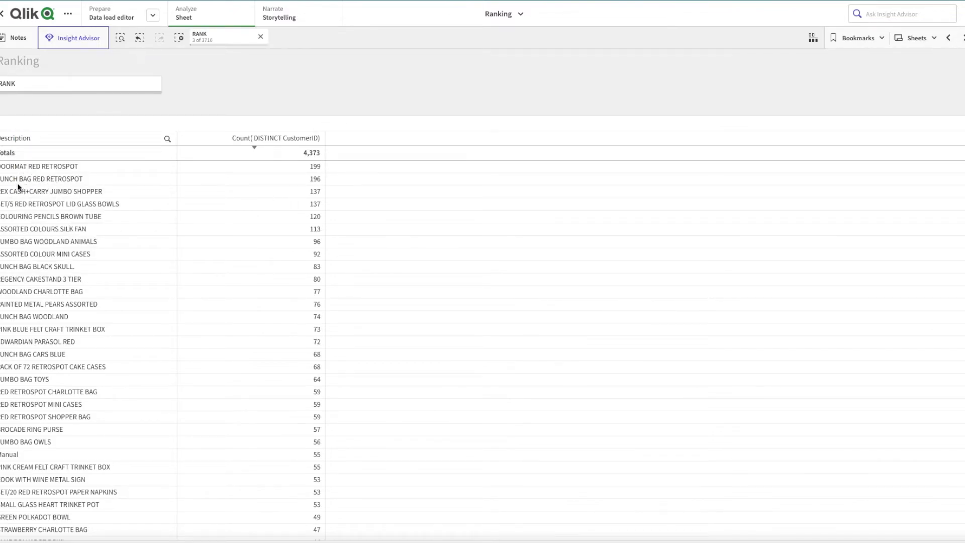
left_click(239, 96)
left_click(266, 88)
left_click(237, 39)
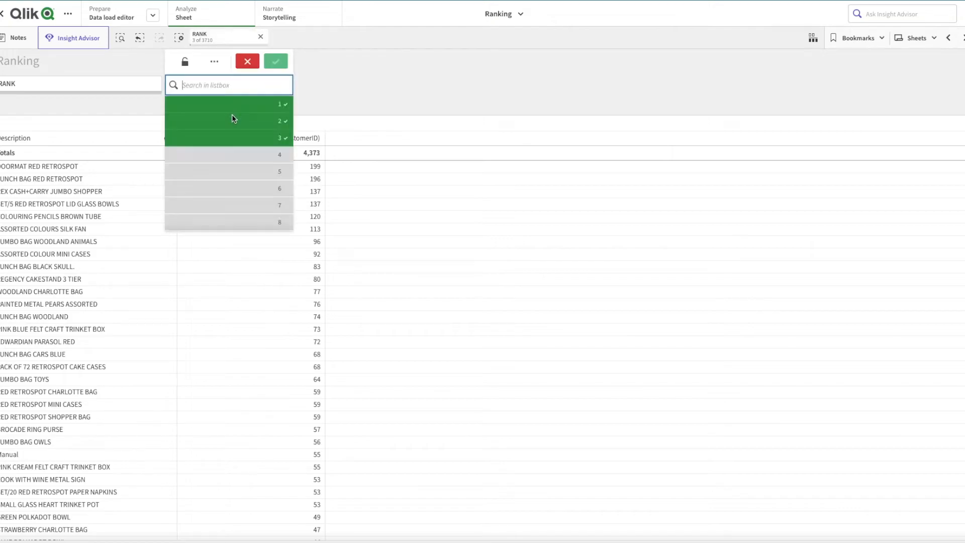
left_click_drag(289, 101, 282, 233)
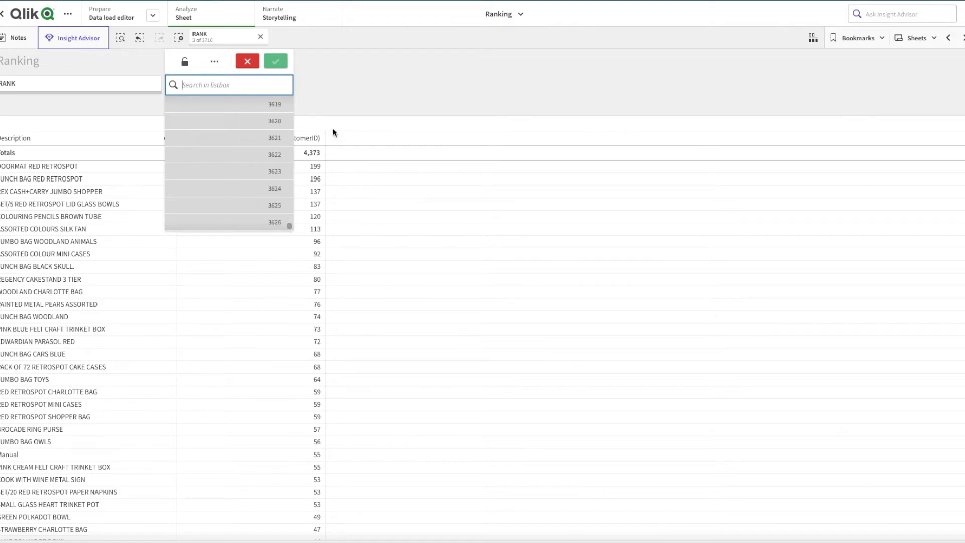
left_click(282, 61)
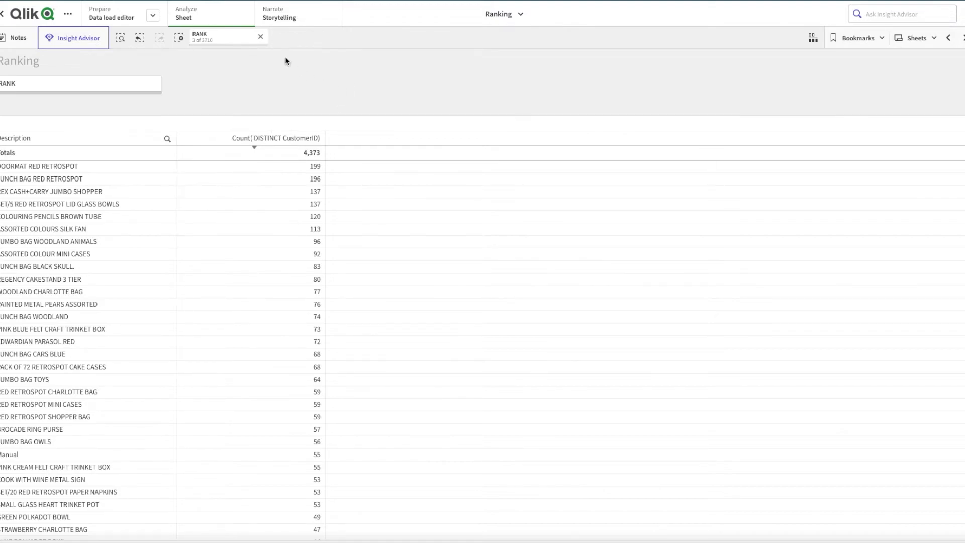
- Return to the data load editor and add InvoiceMonth before CustomerID in the resident load's ORDER BY clause
left_click(117, 19)
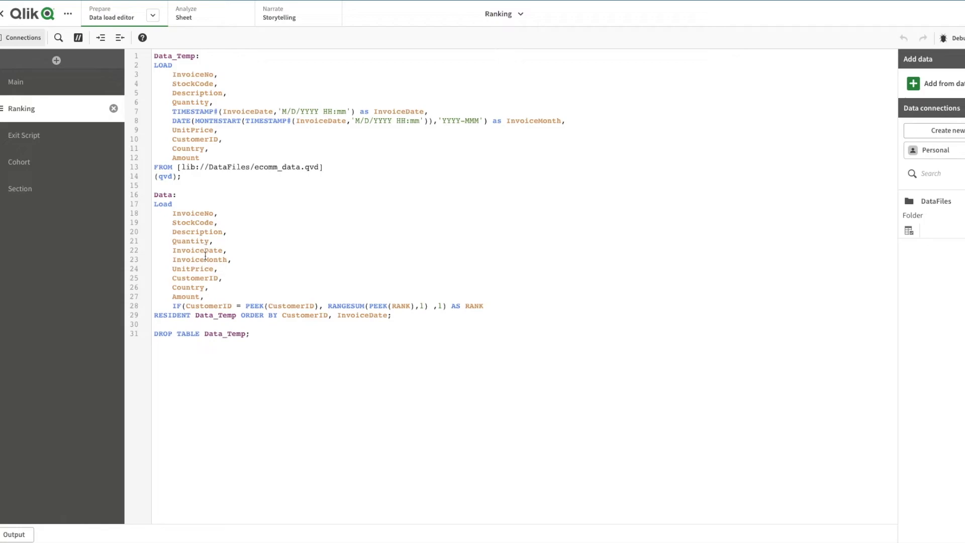
double_click(204, 258)
key("ctrl+c")
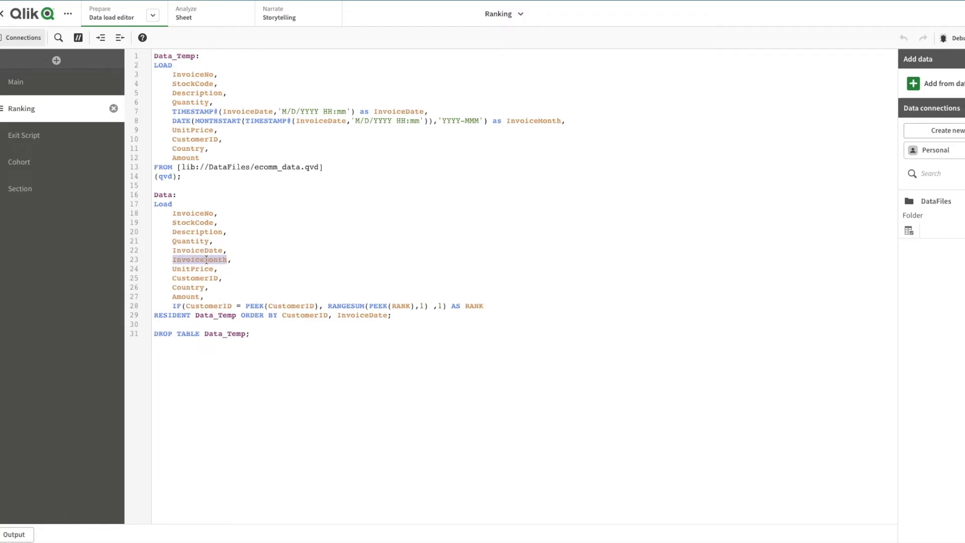
left_click(282, 320)
key("ctrl+v")
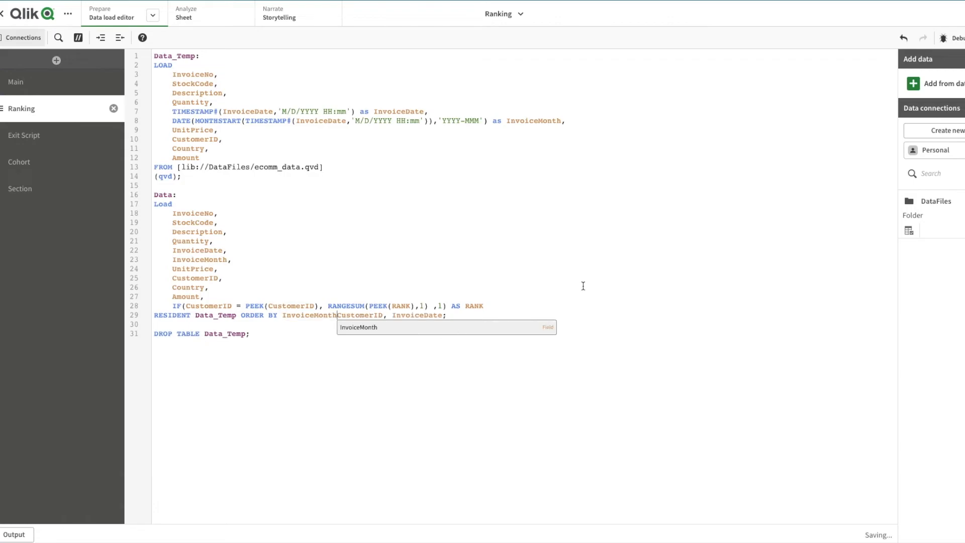
type(",")
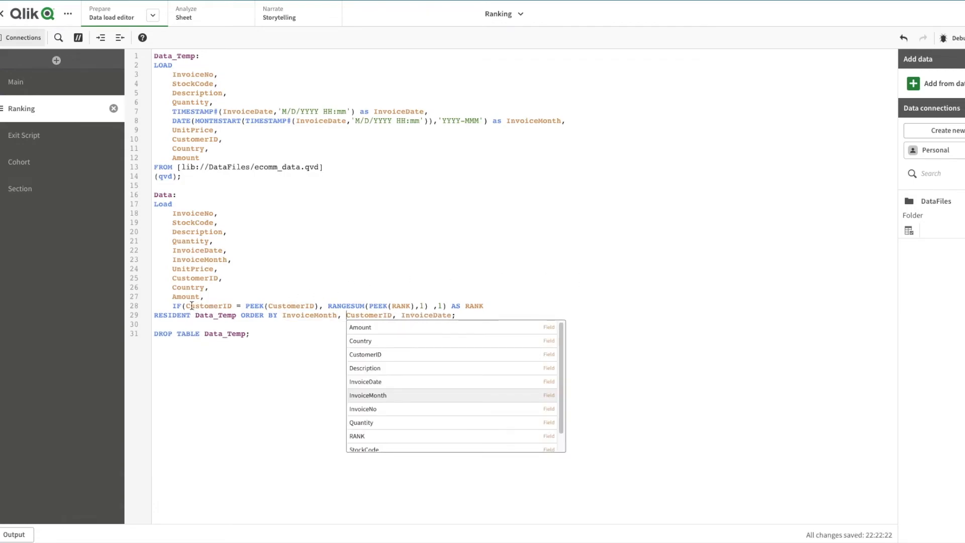
- Duplicate the CustomerID = PEEK(CustomerID) condition inside the RANK expression's IF and join the two conditions with AND
left_click(186, 306)
left_click(321, 306, "shift")
key("ctrl+c")
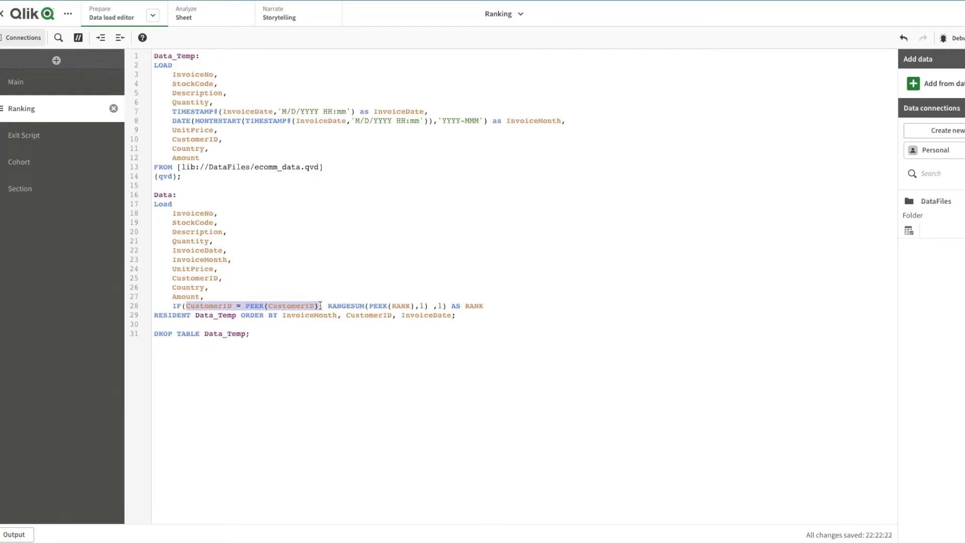
left_click(187, 306)
key("ctrl+v")
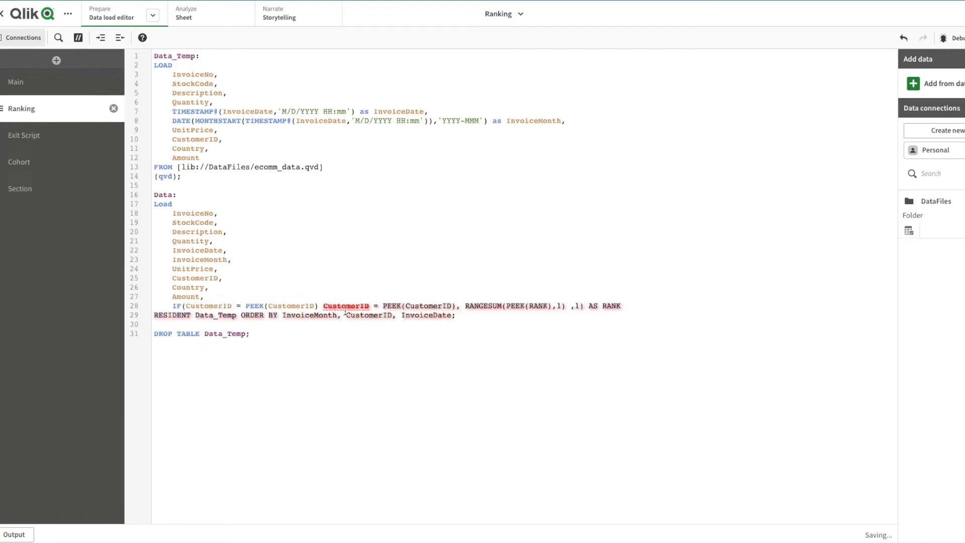
type("AND")
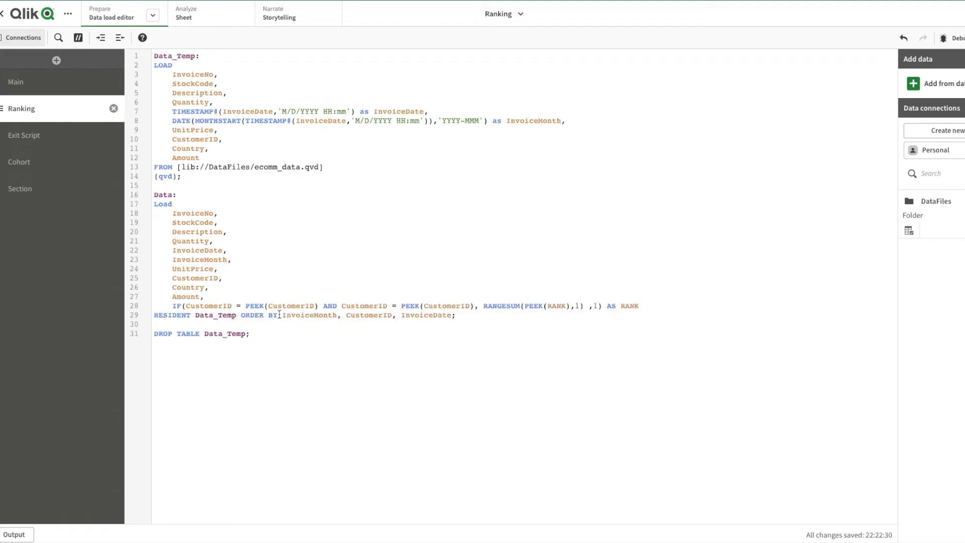
- Replace both CustomerID references in the IF's first condition with InvoiceMonth, making it InvoiceMonth = PEEK(InvoiceMonth)
double_click(279, 306)
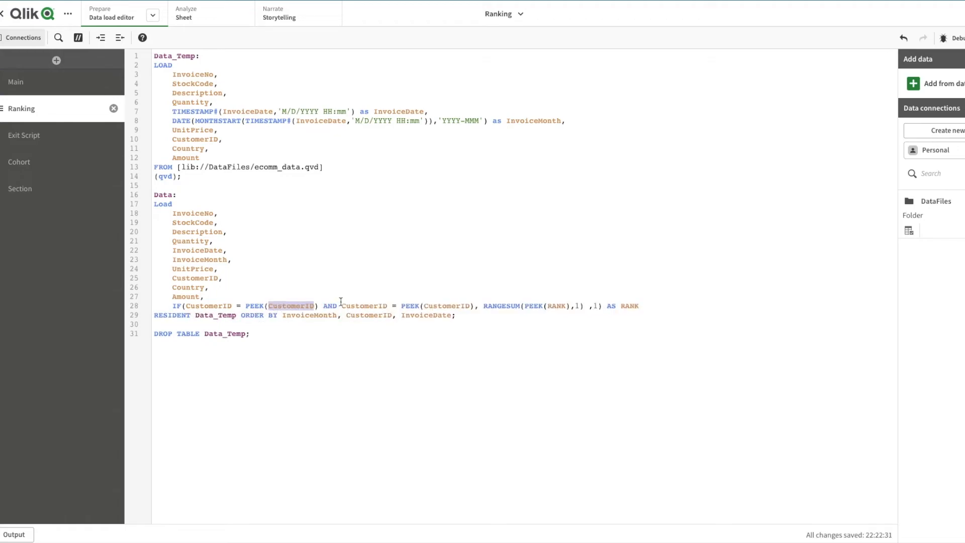
double_click(366, 315)
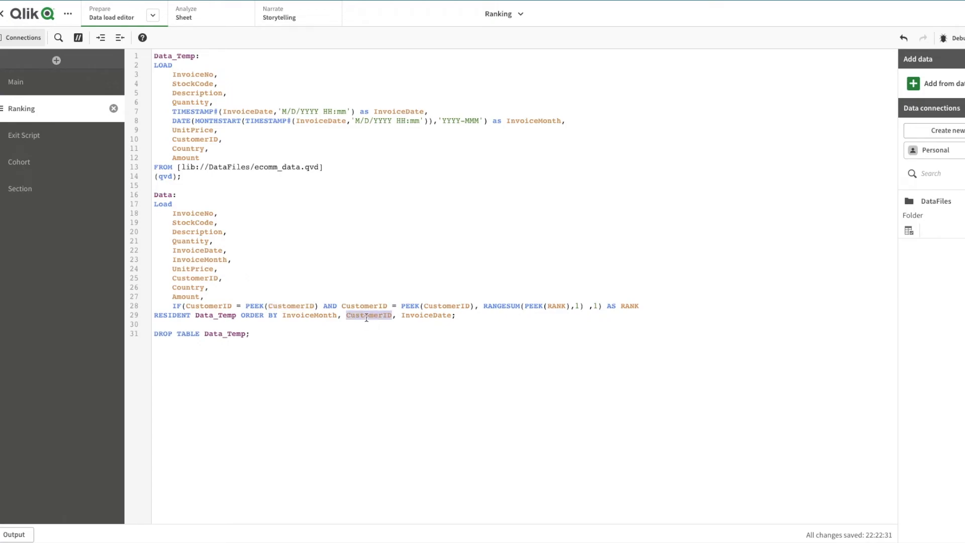
left_click(312, 316)
double_click(313, 315)
key("ctrl+c")
double_click(217, 306)
key("ctrl+v")
double_click(294, 306)
key("ctrl+v")
left_click(323, 204)
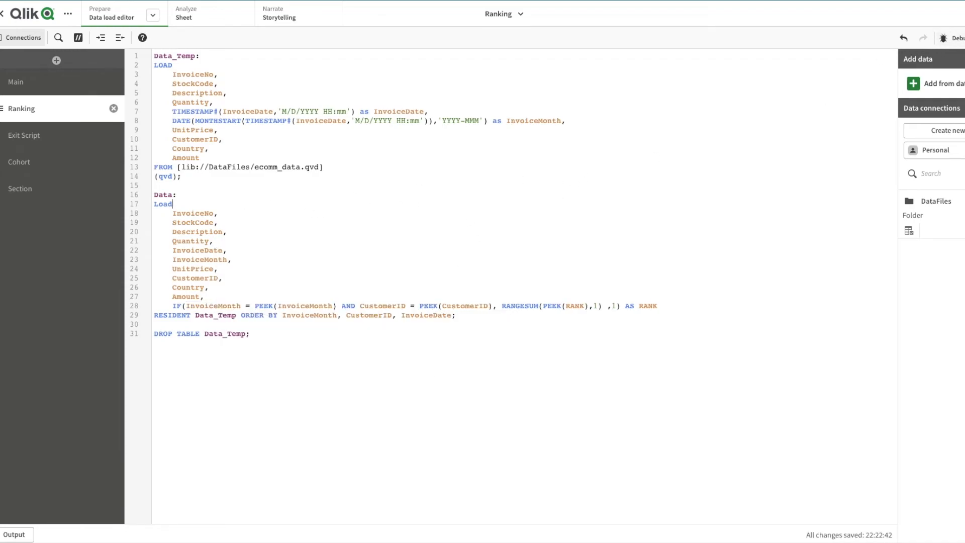
- Reload the data with the edited script and open the Ranking sheet for editing
key("ctrl+Return")
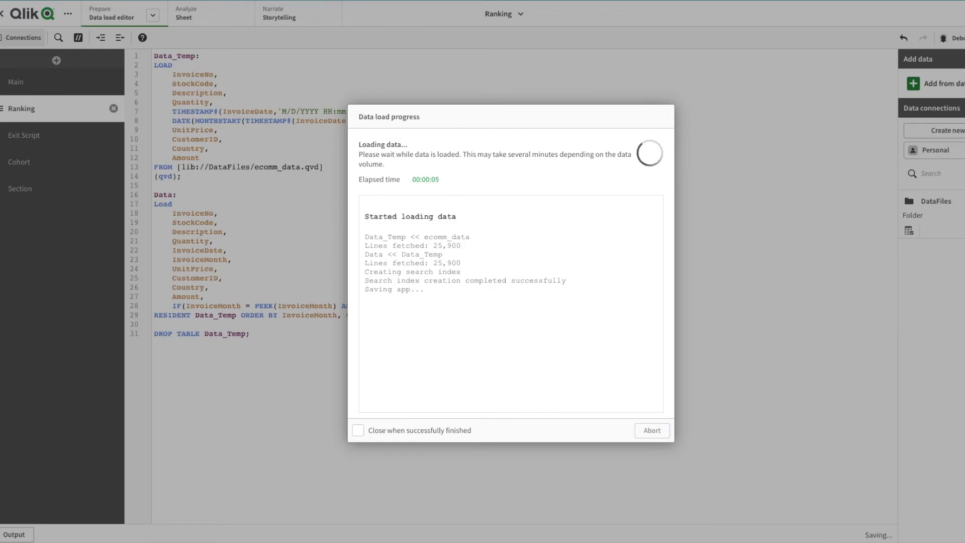
left_click(652, 431)
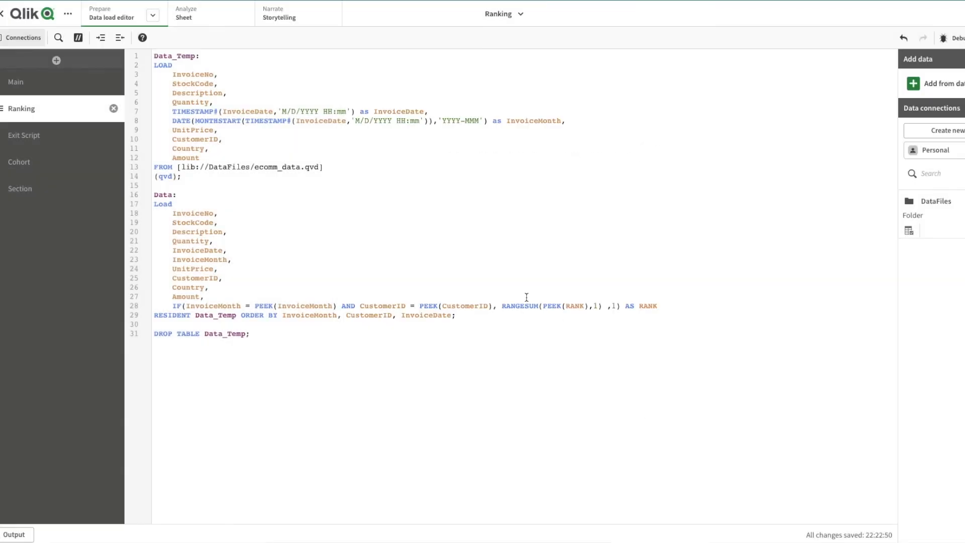
left_click(196, 14)
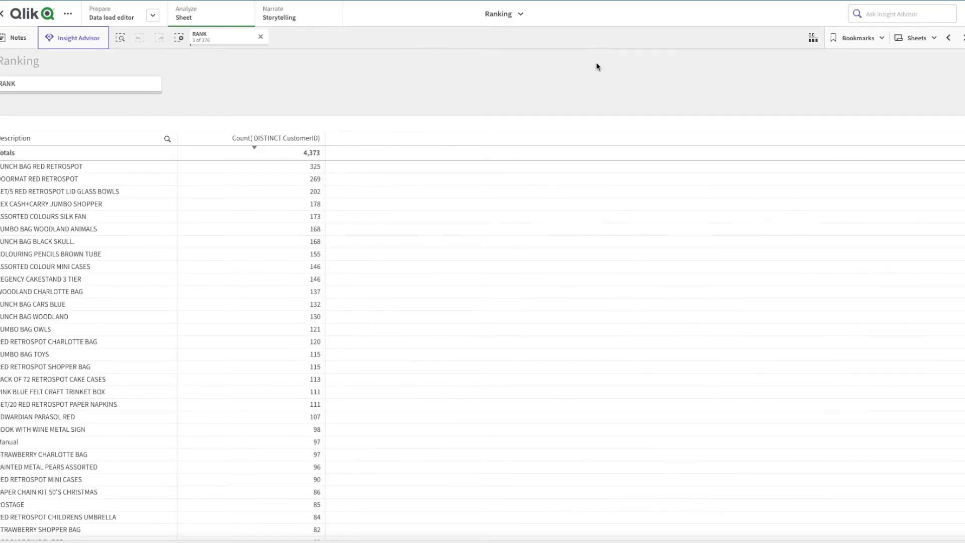
left_click(964, 38)
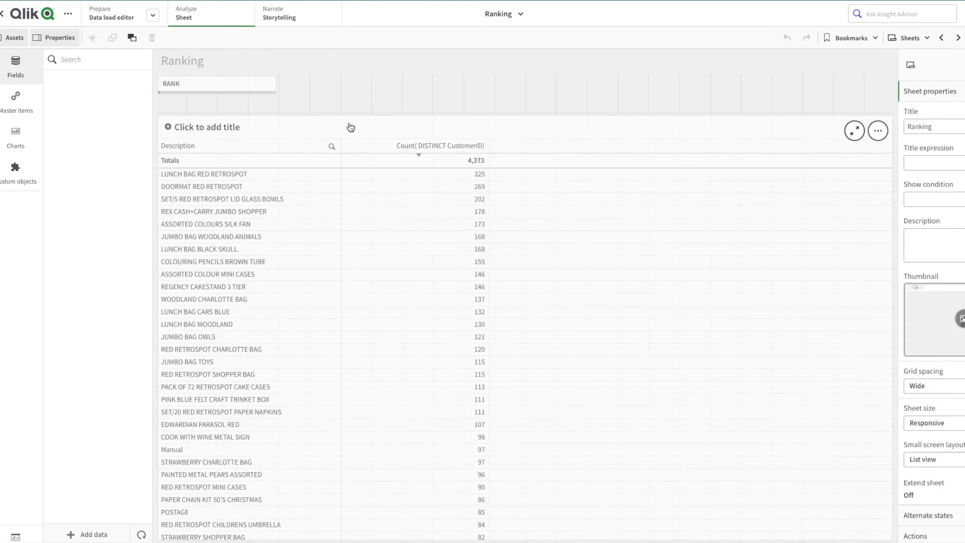
left_click_drag(96, 207, 393, 94)
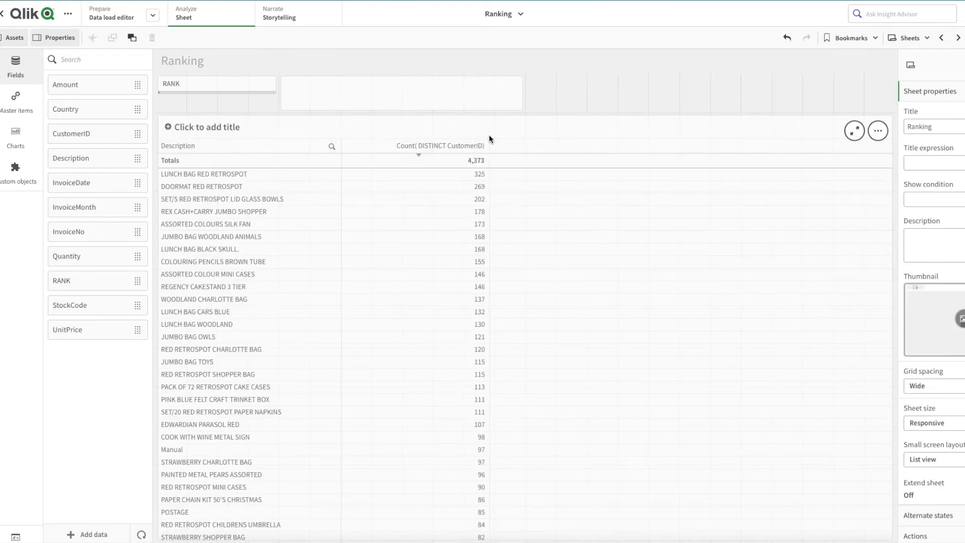
left_click(341, 98)
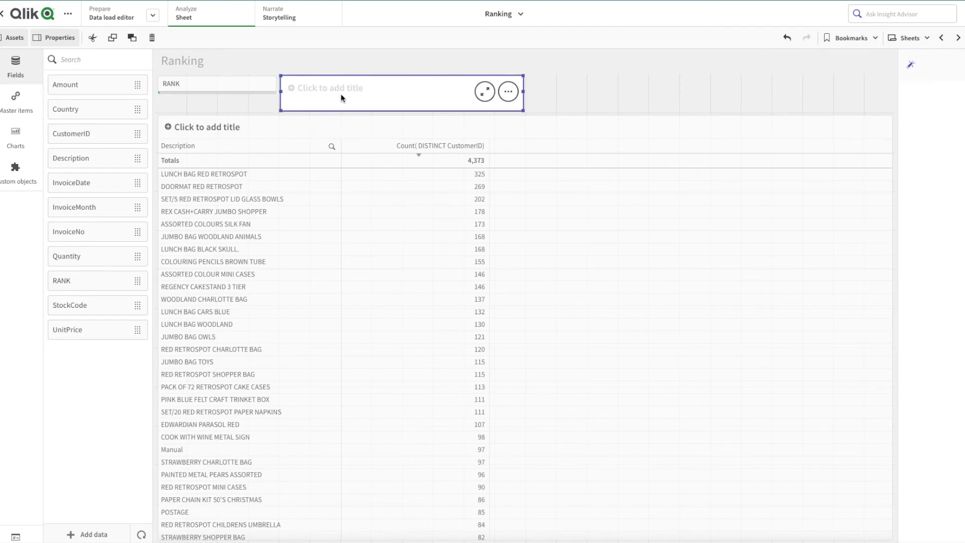
key("Delete")
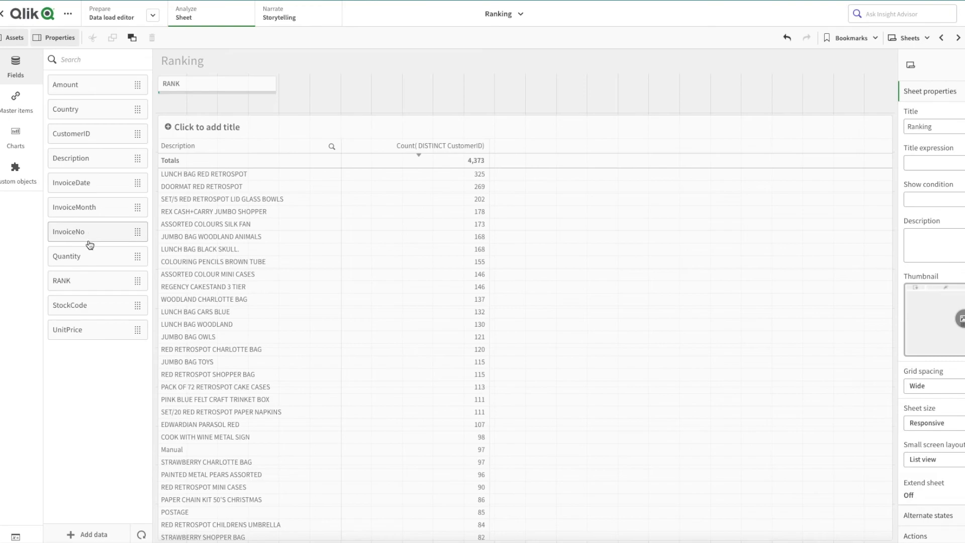
- Add an InvoiceMonth filter pane beside the RANK filter and finish editing the sheet
mouse_move(82, 282)
left_mouse_down()
mouse_move(172, 187)
mouse_move(80, 288)
left_mouse_up()
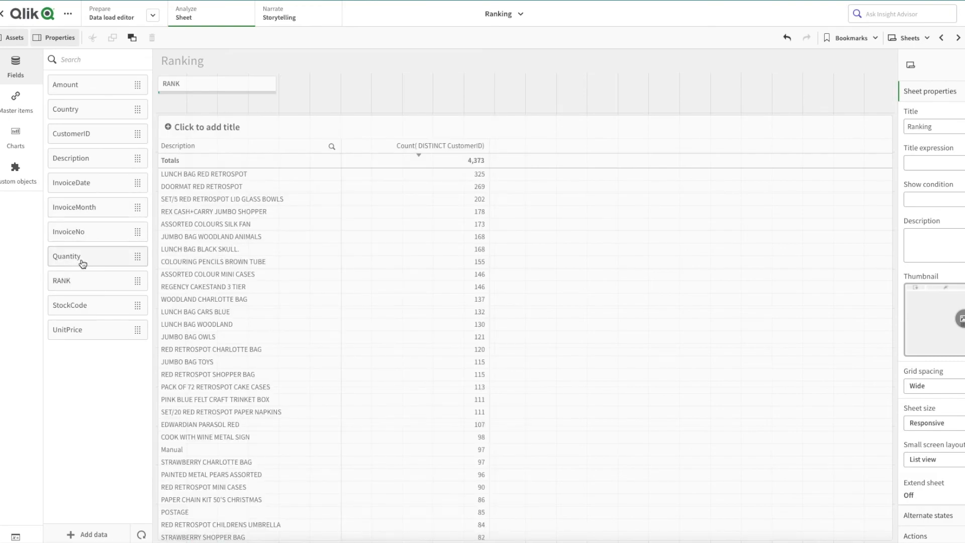
left_click_drag(90, 207, 329, 92)
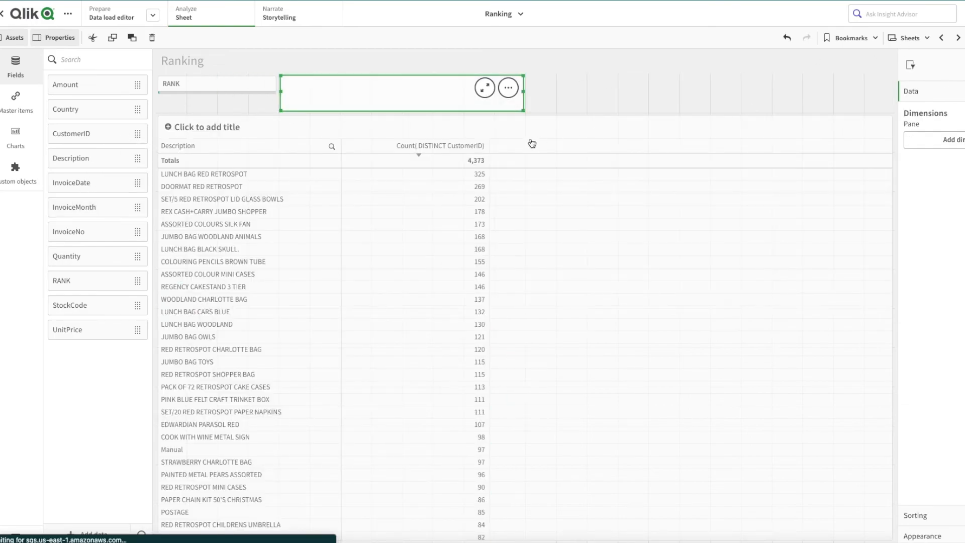
left_click(964, 39)
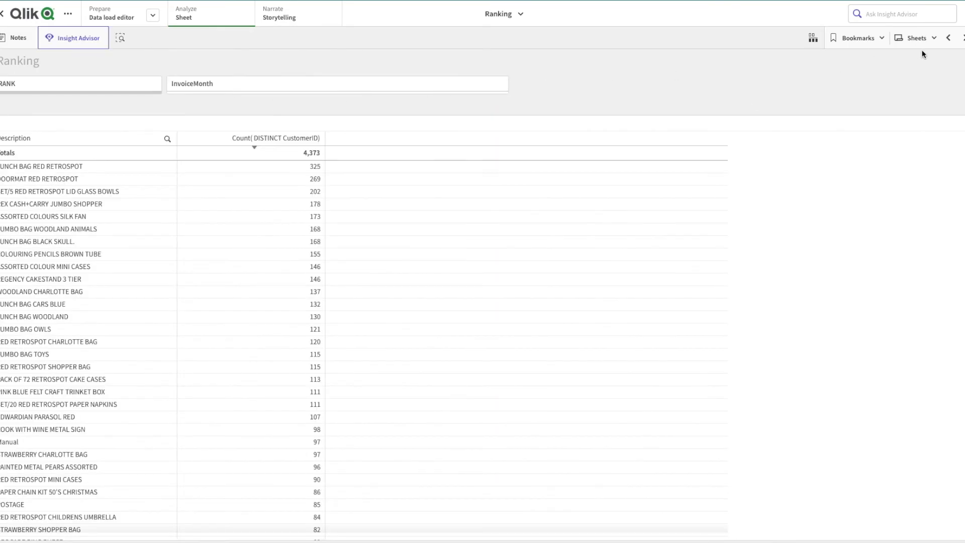
- Filter the sheet to InvoiceMonth 2010-Dec and narrow the RANK selection to 1 only
left_click(311, 86)
left_click(343, 157)
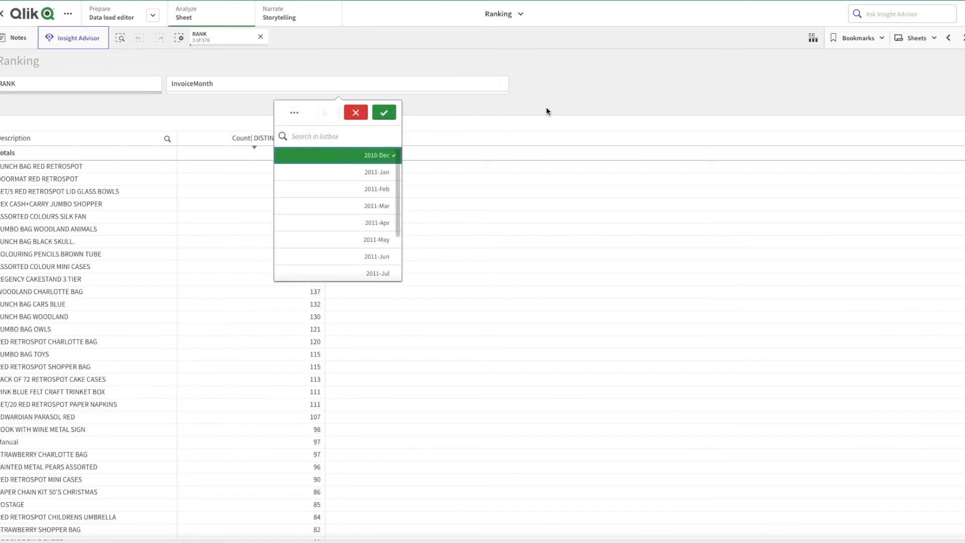
left_click(73, 83)
left_click(111, 194)
left_click(112, 172)
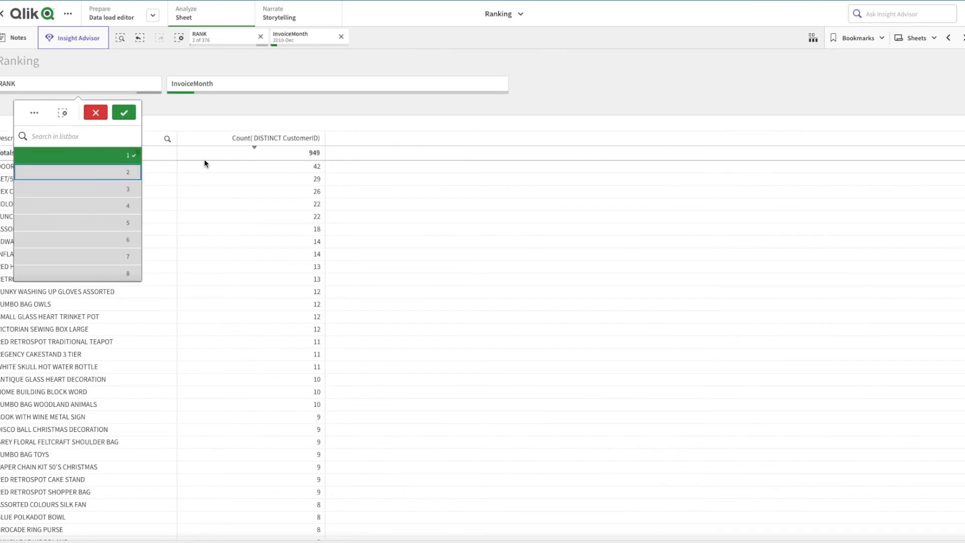
left_click(498, 116)
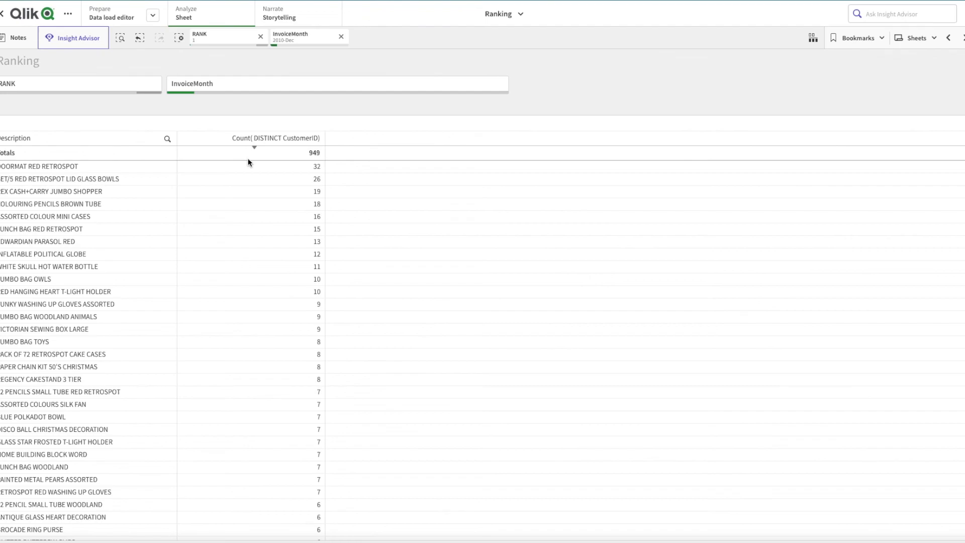
- Switch the InvoiceMonth filter to 2011-Apr only
left_click(250, 85)
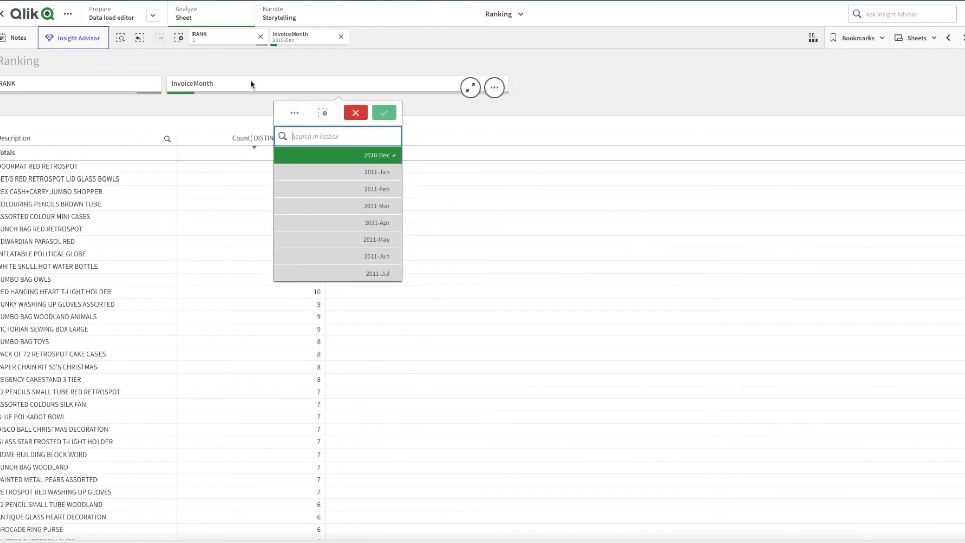
left_click(306, 156)
left_click(336, 223)
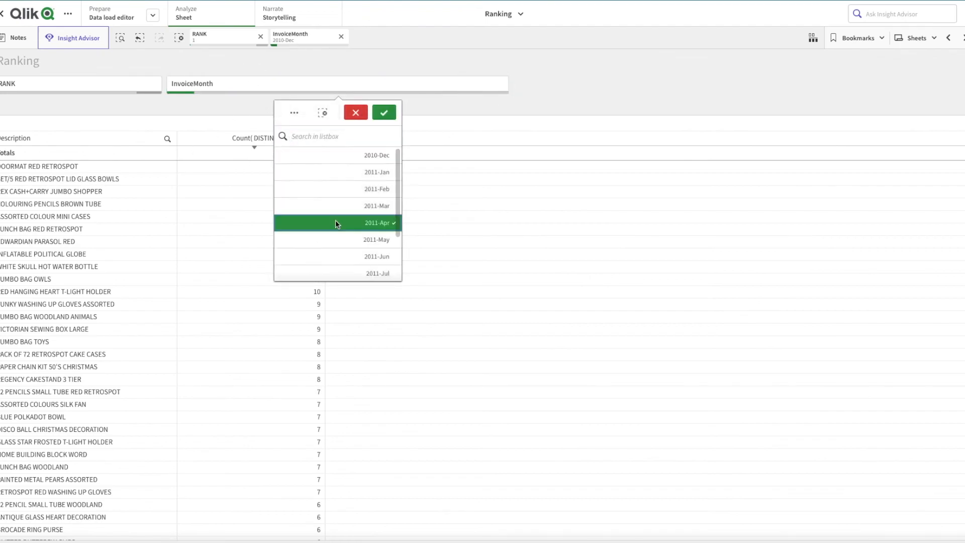
left_click(577, 77)
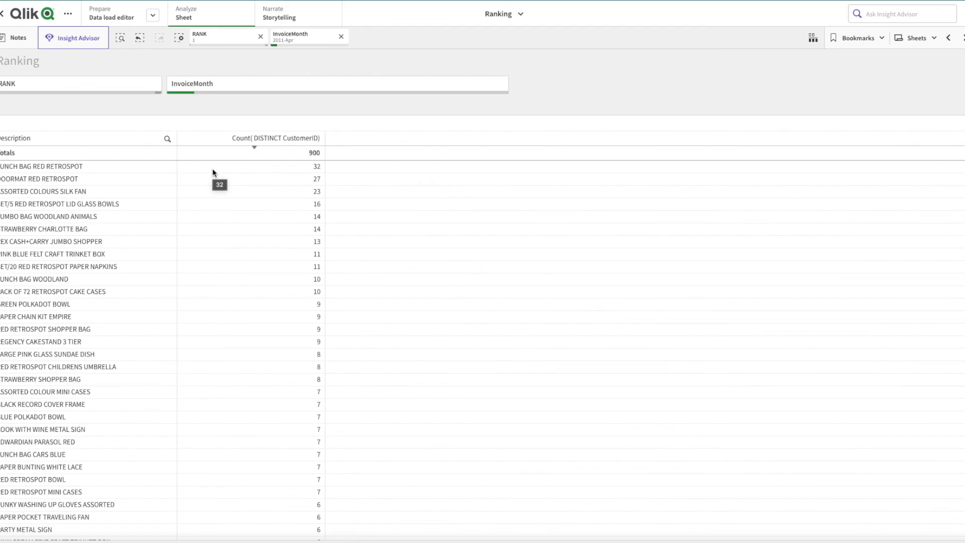
- Return to the data load editor
left_click(141, 18)
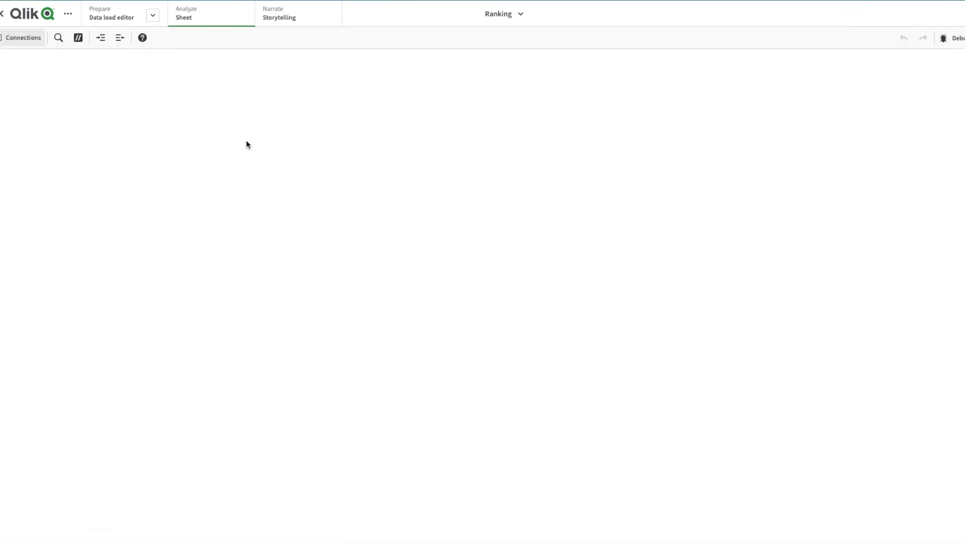